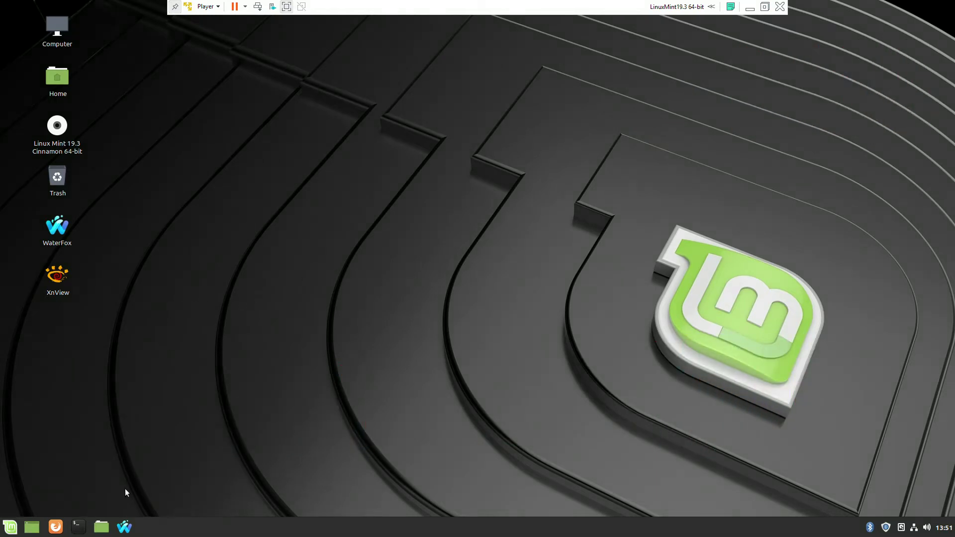
# Step: In Waterfox, download the VMware Player 15.5.1 Linux 64-bit bundle and open its containing folder
pyautogui.click(121, 528)
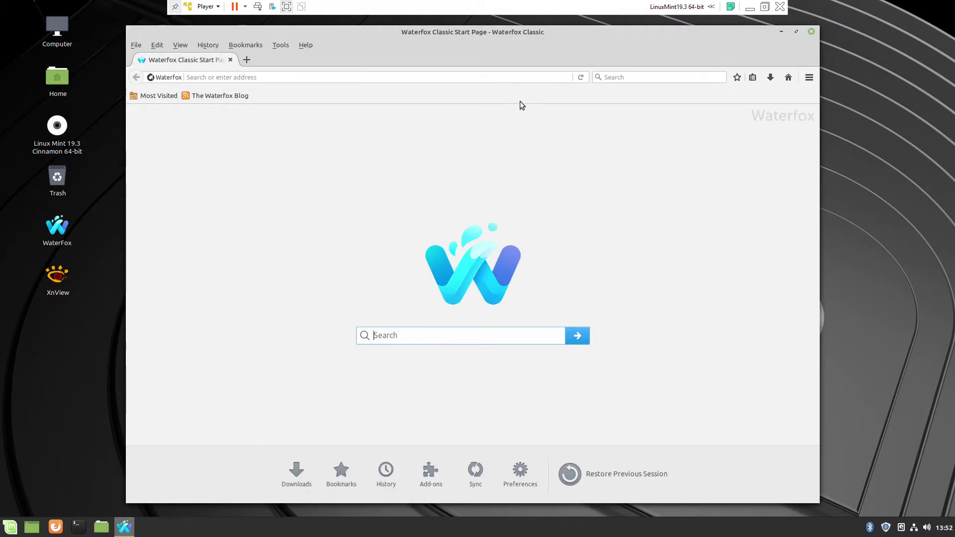
pyautogui.moveTo(819, 232); pyautogui.dragTo(641, 250)
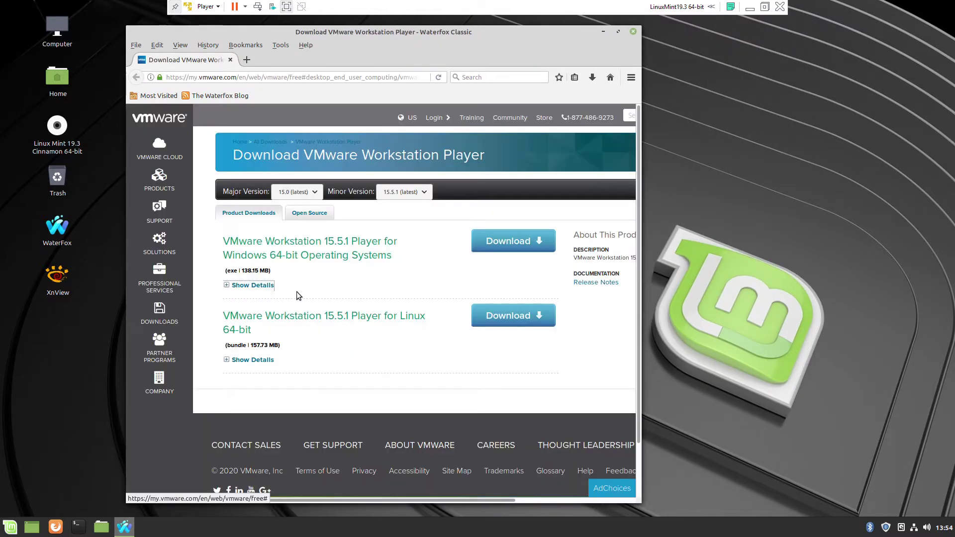
pyautogui.click(228, 361)
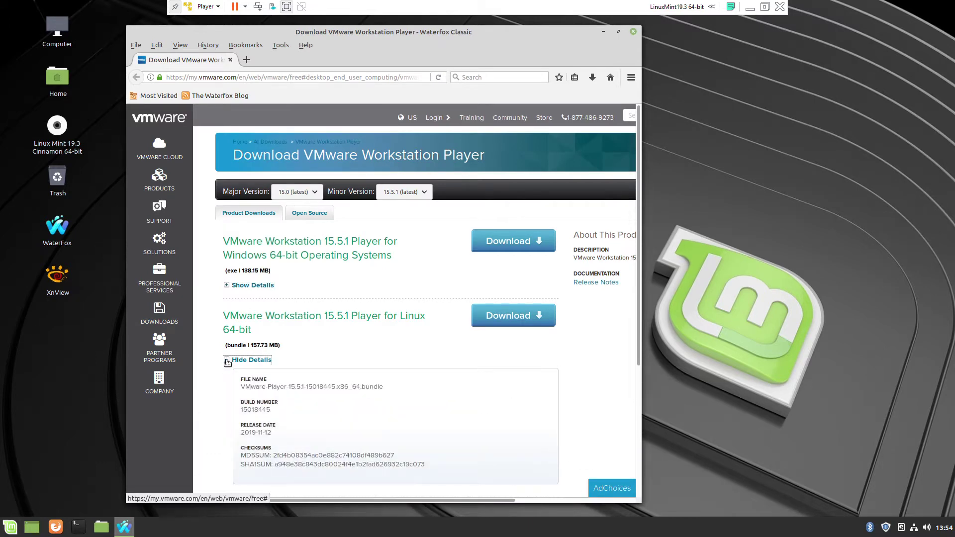
pyautogui.click(227, 362)
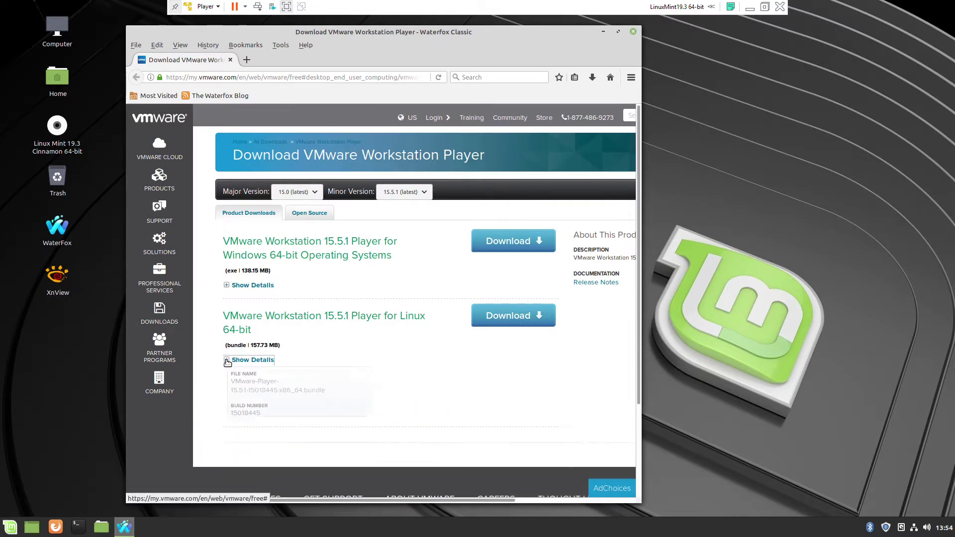
pyautogui.click(516, 319)
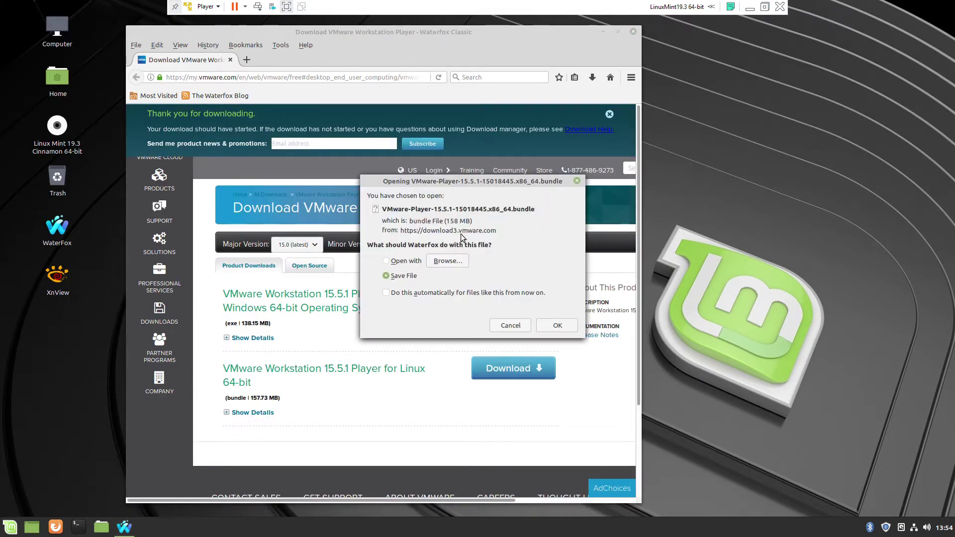
pyautogui.click(558, 326)
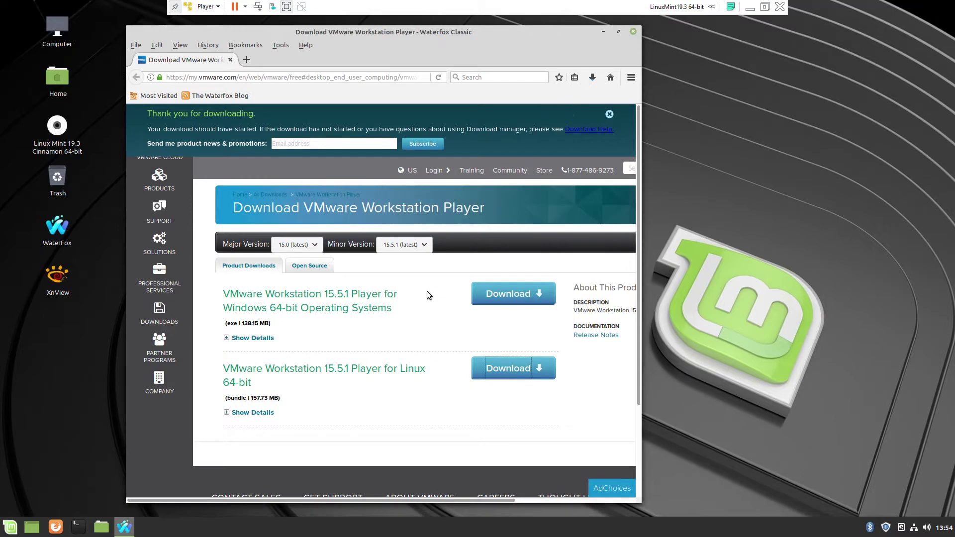
pyautogui.click(593, 78)
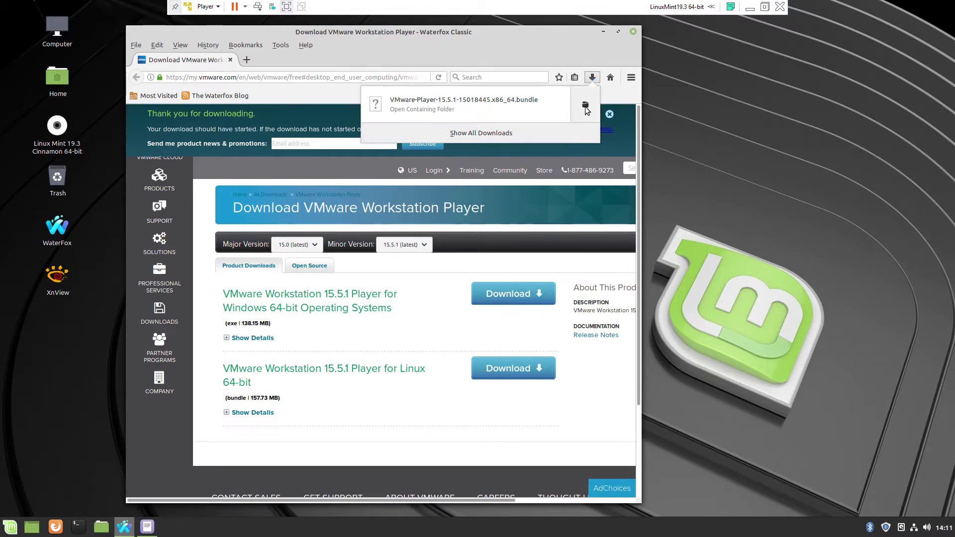
pyautogui.click(585, 106)
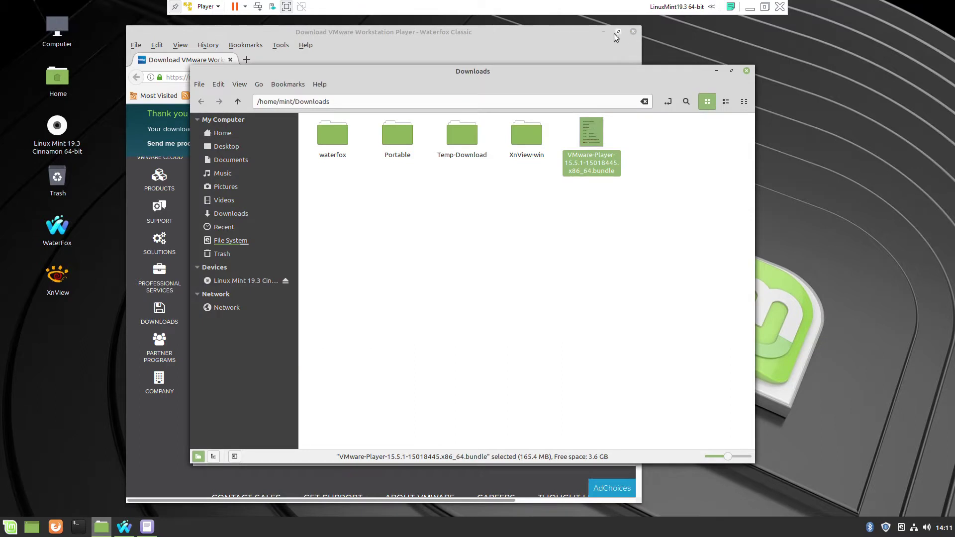
# Step: Minimize Waterfox, shift the Downloads window left, and open a terminal alongside the vmware.txt notes
pyautogui.click(603, 32)
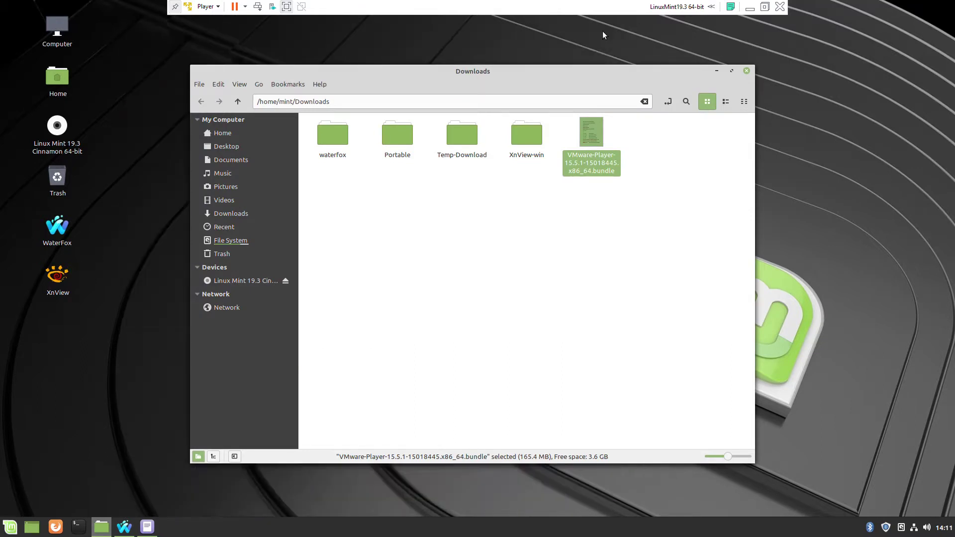
pyautogui.moveTo(574, 70); pyautogui.dragTo(475, 74)
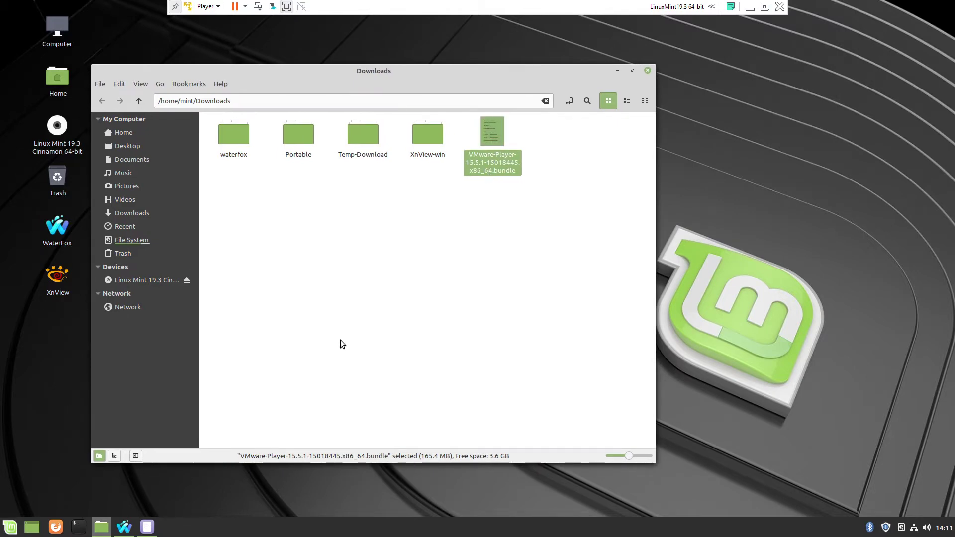
pyautogui.click(78, 526)
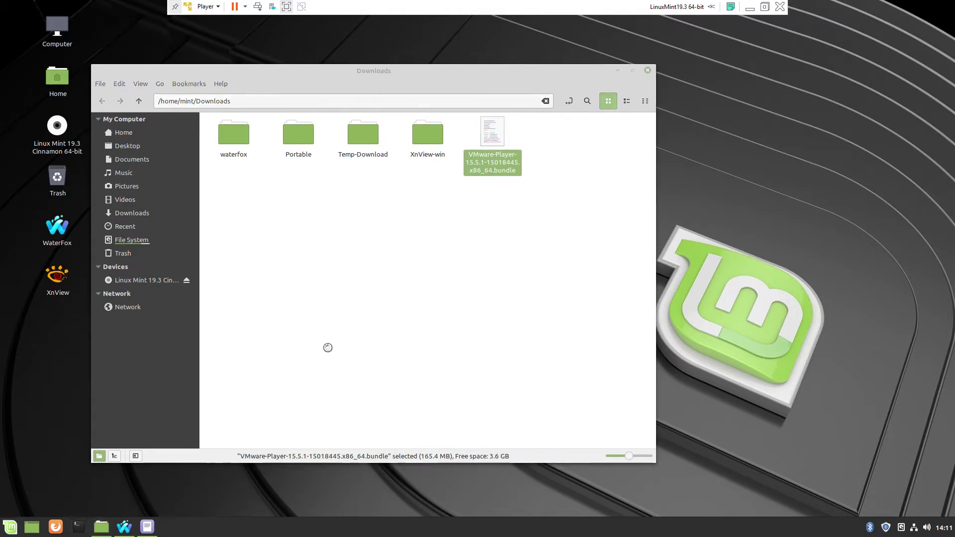
pyautogui.moveTo(455, 158); pyautogui.dragTo(365, 209)
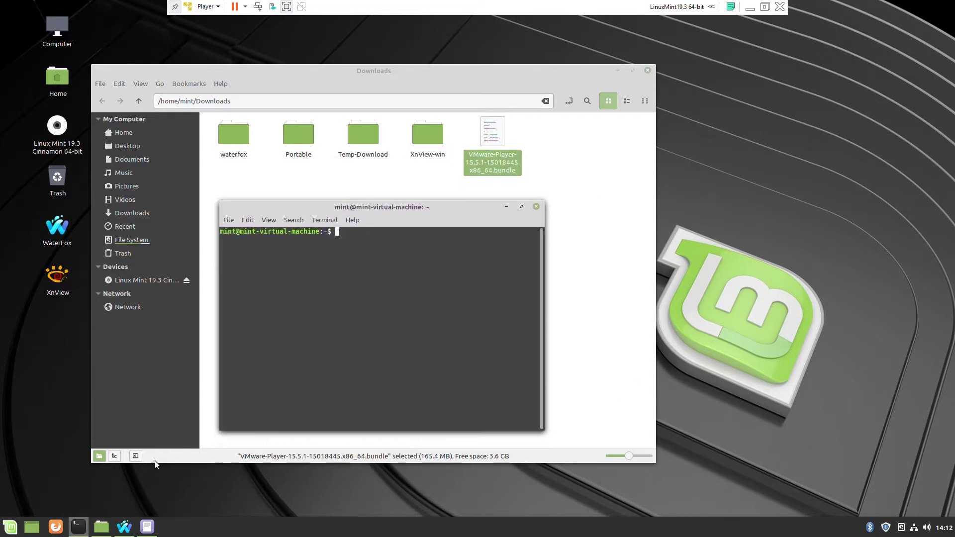
pyautogui.click(148, 527)
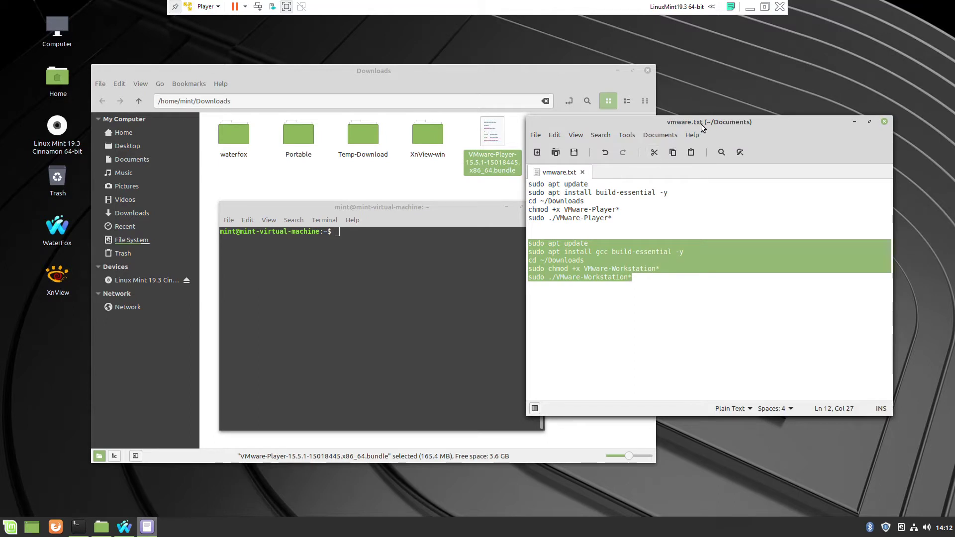
# Step: Copy 'sudo apt update' from vmware.txt into the terminal and run it, entering the account password
pyautogui.moveTo(700, 125); pyautogui.dragTo(754, 154)
pyautogui.click(638, 266)
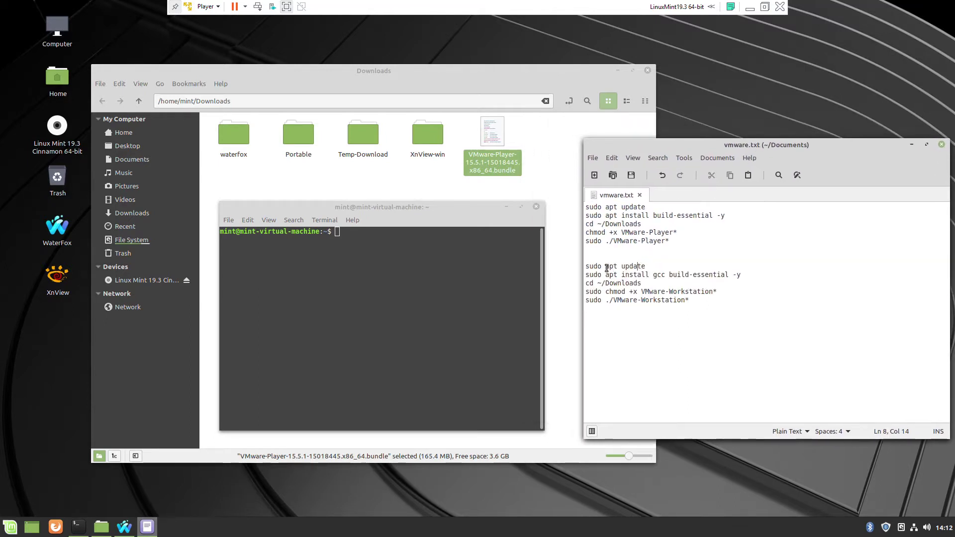
pyautogui.moveTo(586, 266); pyautogui.dragTo(645, 267)
pyautogui.rightClick(645, 266)
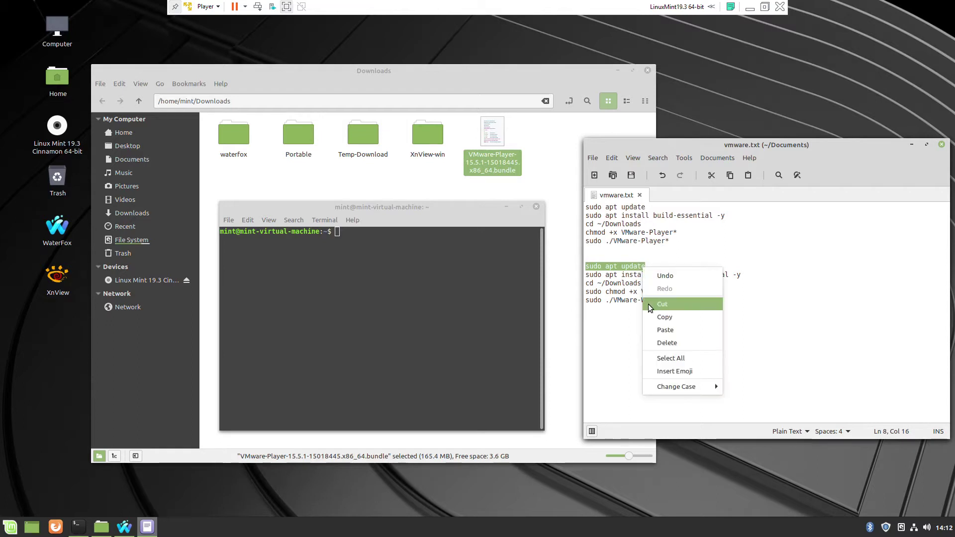
pyautogui.click(650, 317)
pyautogui.click(309, 279)
pyautogui.rightClick(310, 280)
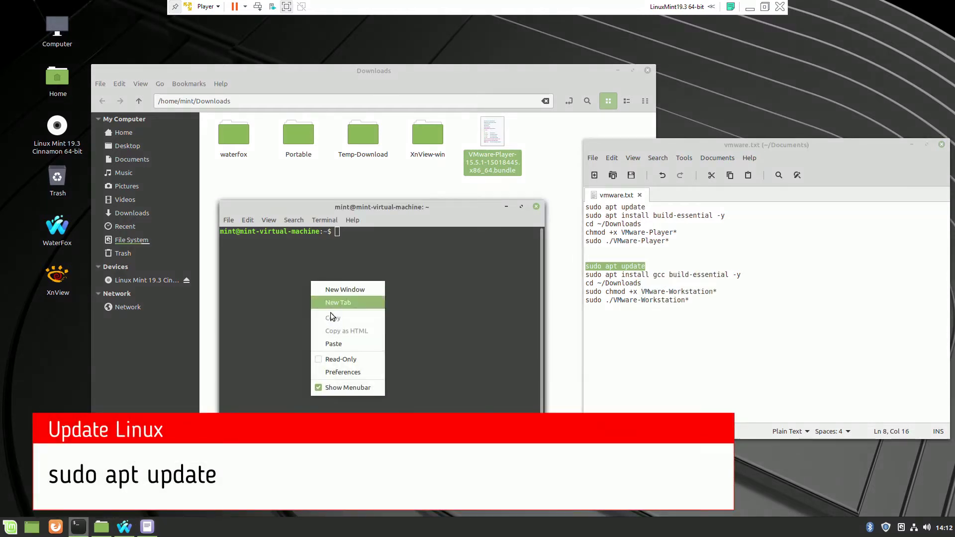
pyautogui.click(337, 345)
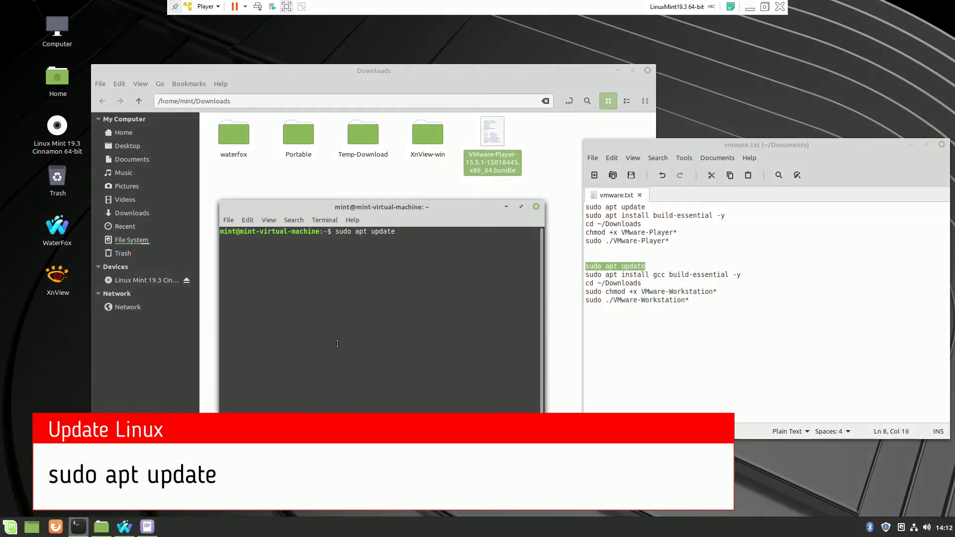
pyautogui.press('Return')
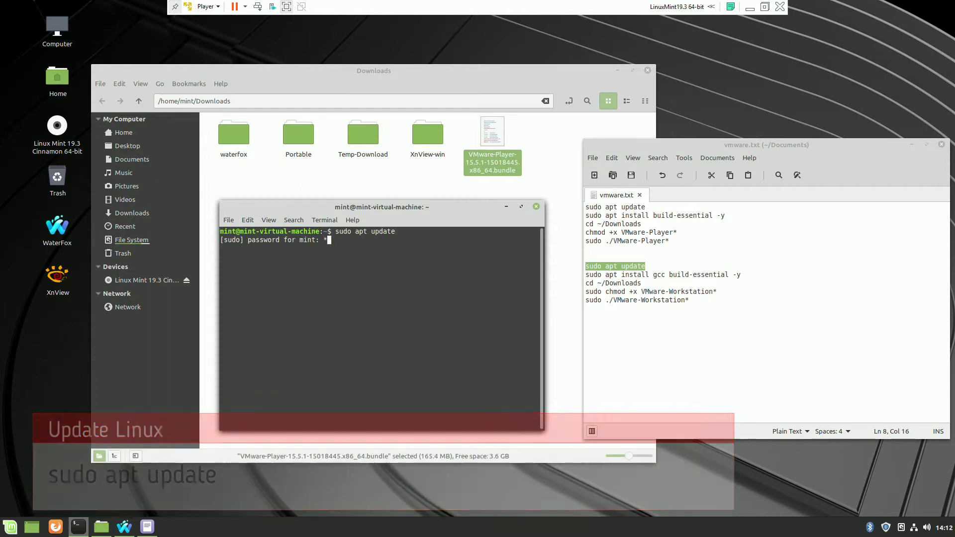
pyautogui.write('*******')
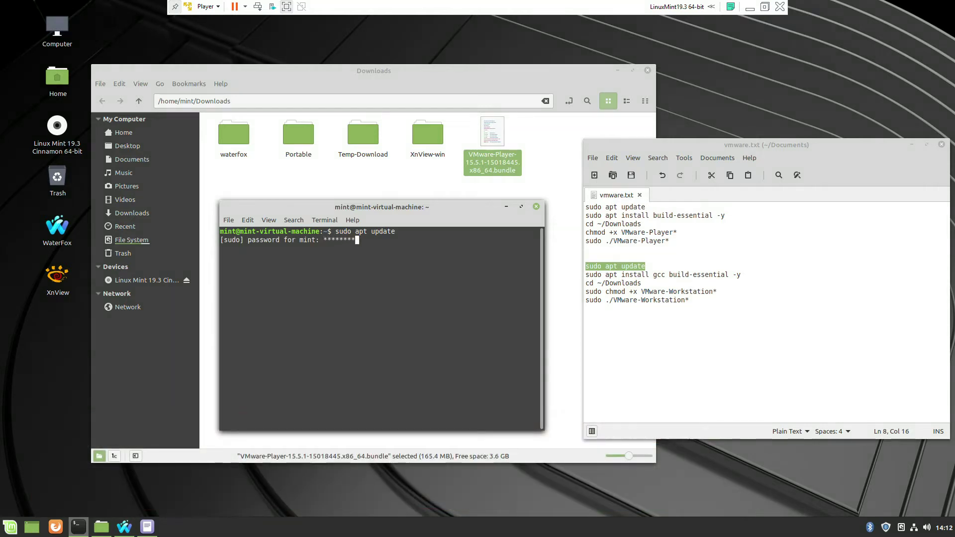
pyautogui.write('*')
pyautogui.press('Return')
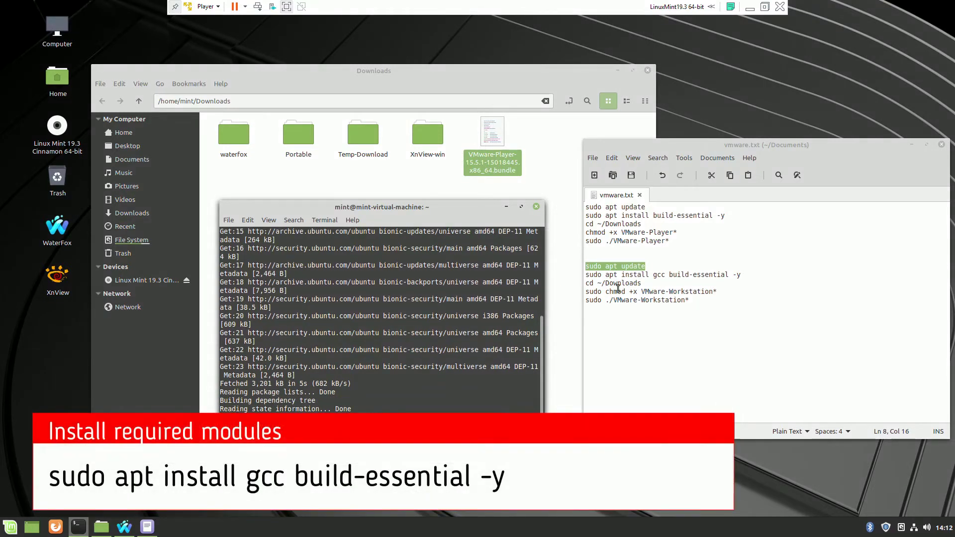
# Step: Paste and run 'sudo apt install gcc build-essential -y' from the notes in the terminal
pyautogui.moveTo(587, 275); pyautogui.dragTo(743, 277)
pyautogui.rightClick(736, 276)
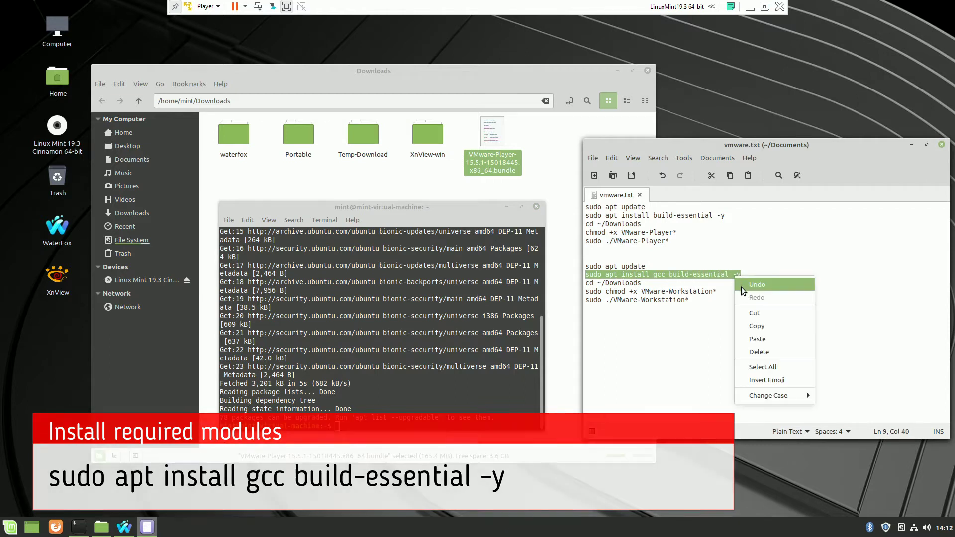
pyautogui.click(746, 323)
pyautogui.rightClick(407, 420)
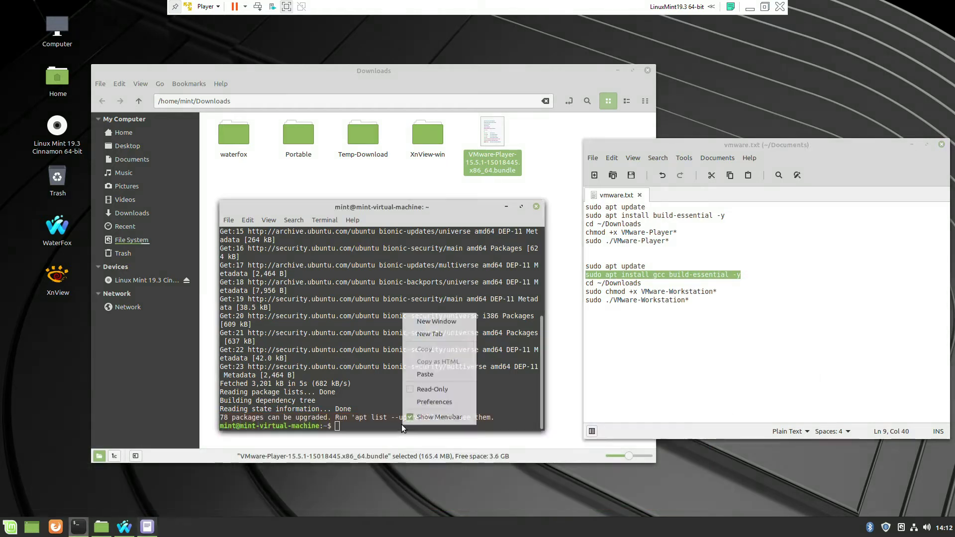
pyautogui.click(427, 374)
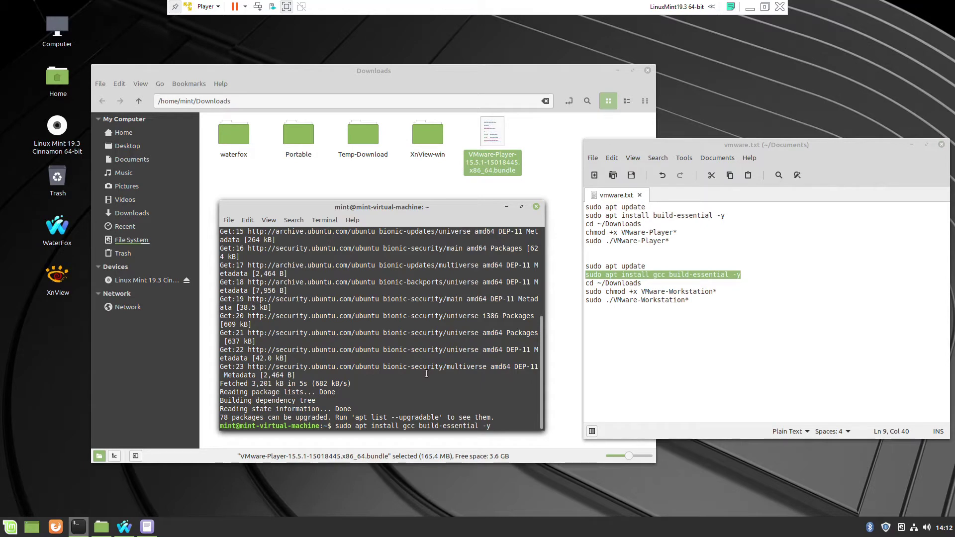
pyautogui.press('Return')
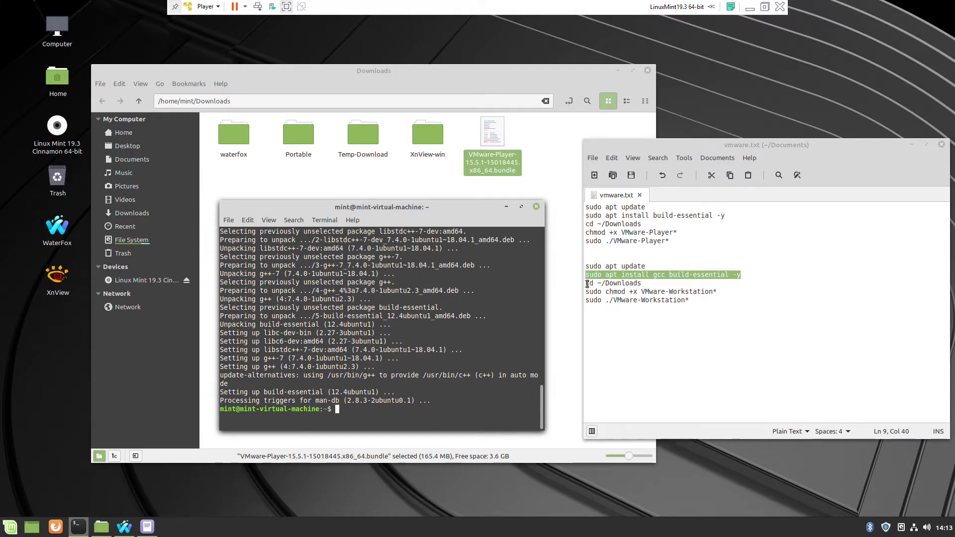
# Step: Paste and run 'cd ~/Downloads' from the notes to enter the Downloads folder
pyautogui.moveTo(586, 283); pyautogui.dragTo(641, 283)
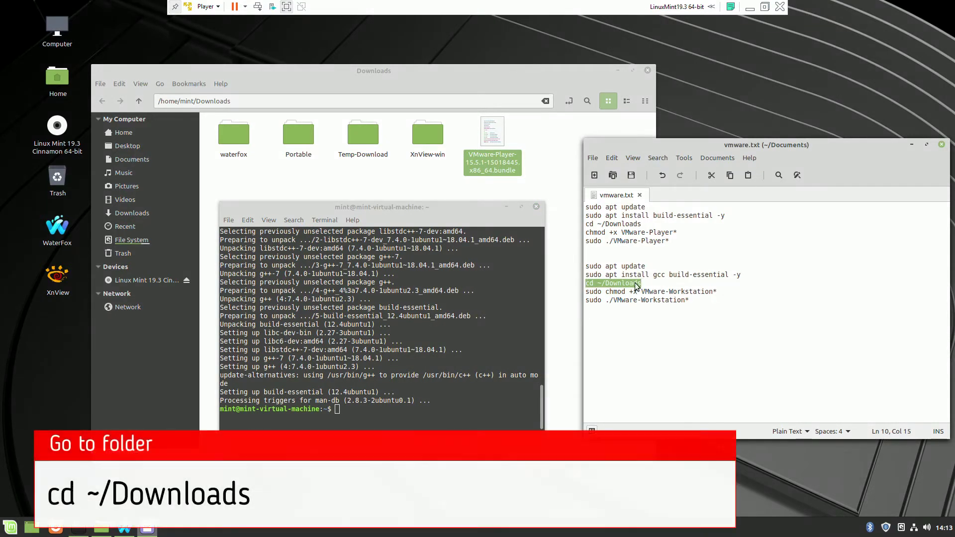
pyautogui.rightClick(639, 284)
pyautogui.click(657, 332)
pyautogui.rightClick(464, 418)
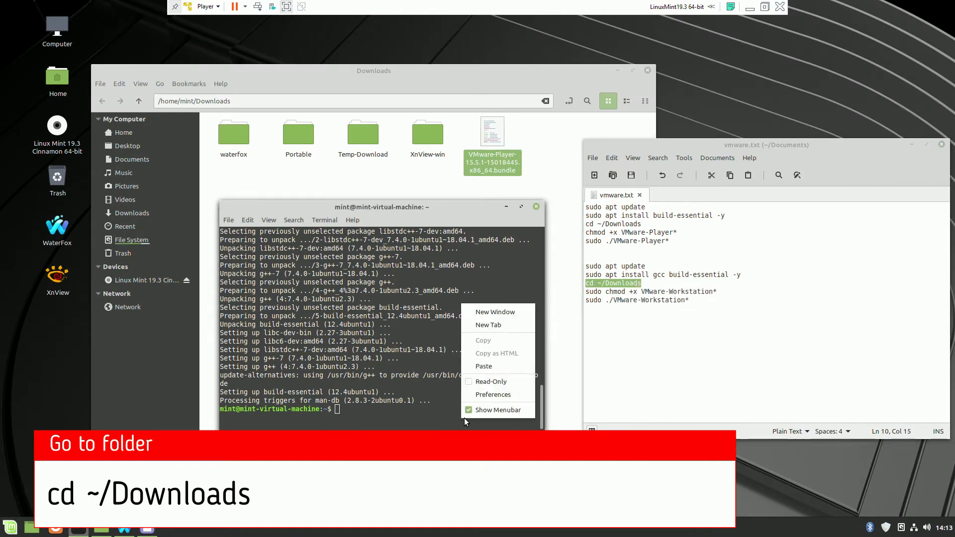
pyautogui.click(481, 368)
pyautogui.press('Return')
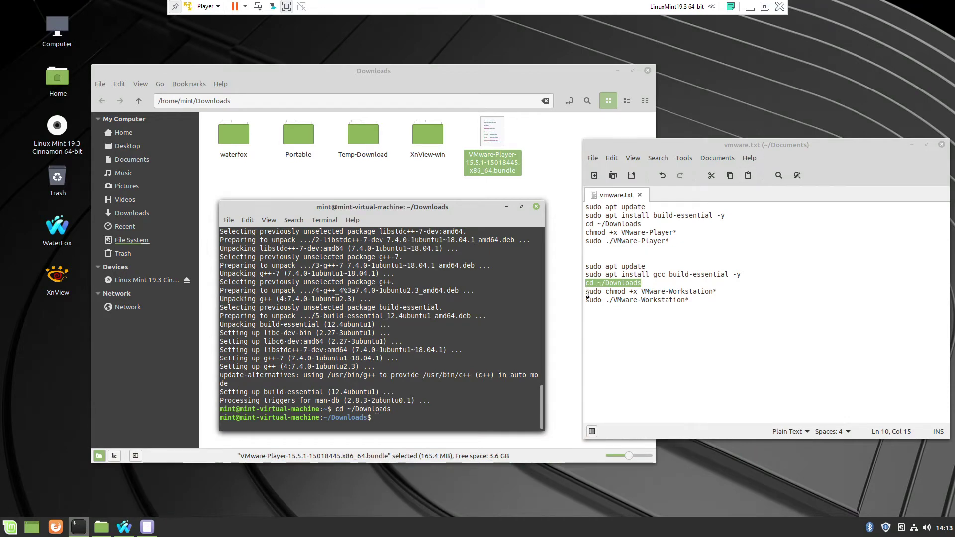
# Step: Copy the bundle's full file name from its rename field in the Downloads folder, leaving it unchanged
pyautogui.click(502, 154)
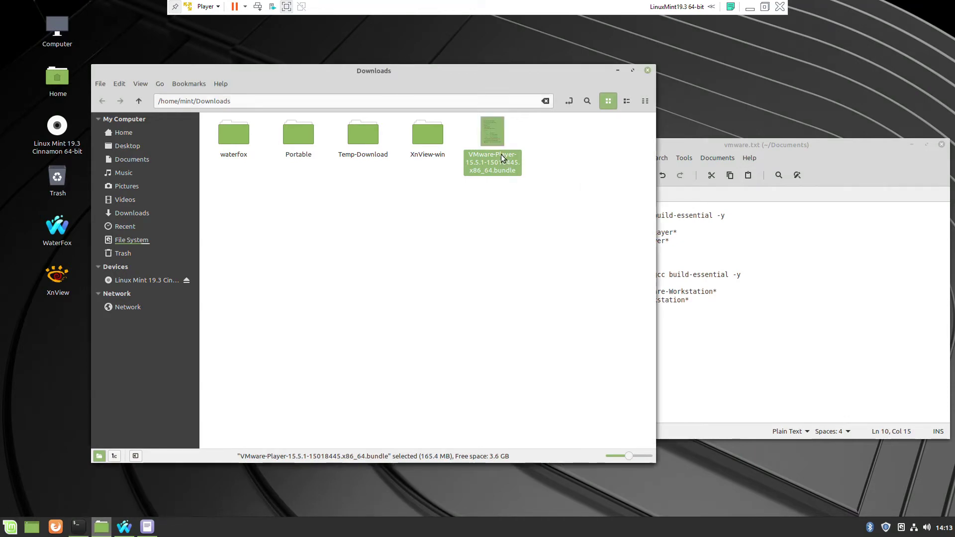
pyautogui.rightClick(498, 167)
pyautogui.click(518, 262)
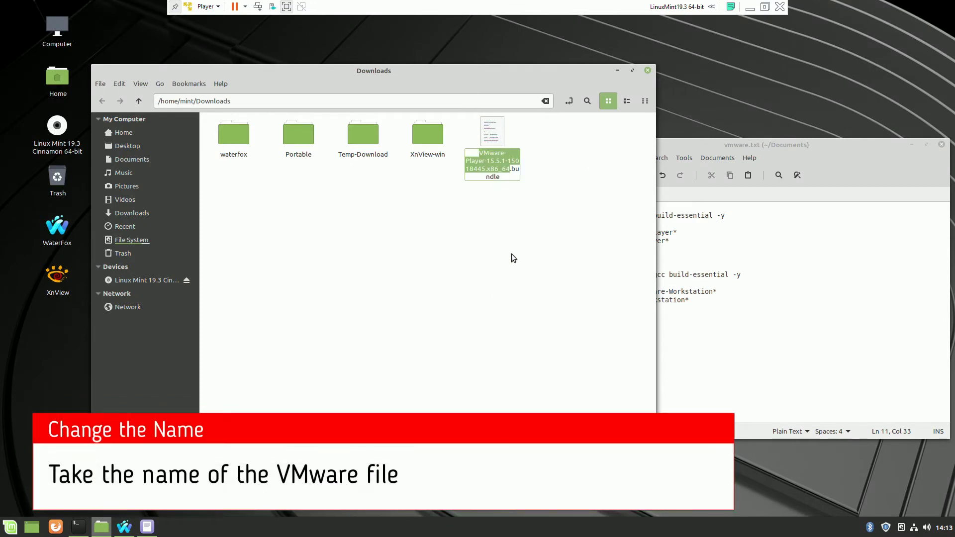
pyautogui.rightClick(484, 158)
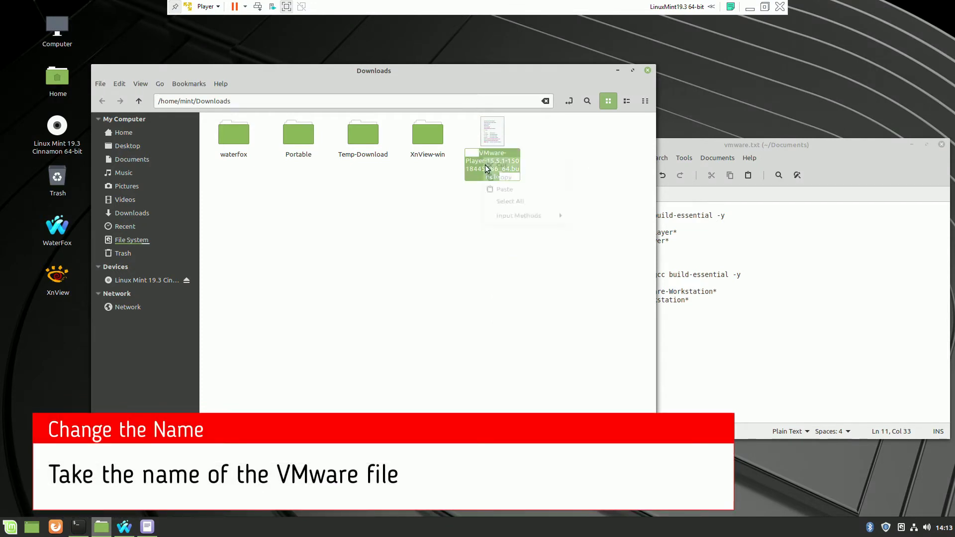
pyautogui.click(503, 179)
pyautogui.click(535, 207)
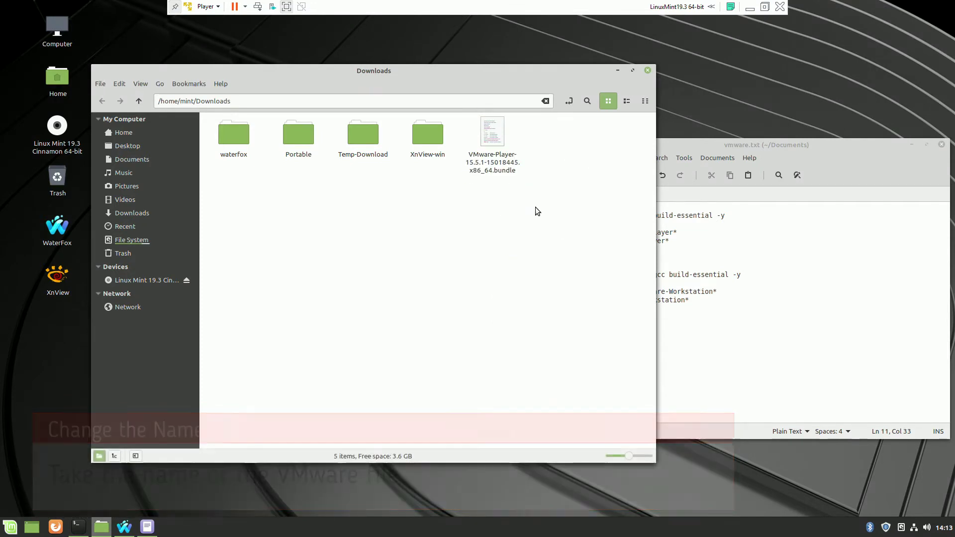
# Step: Replace VMware-Workstation* on the chmod and launch lines with VMware-Player-15.5.1-15018445.x86_64.bundle
pyautogui.click(707, 276)
pyautogui.moveTo(641, 292); pyautogui.dragTo(717, 294)
pyautogui.rightClick(712, 294)
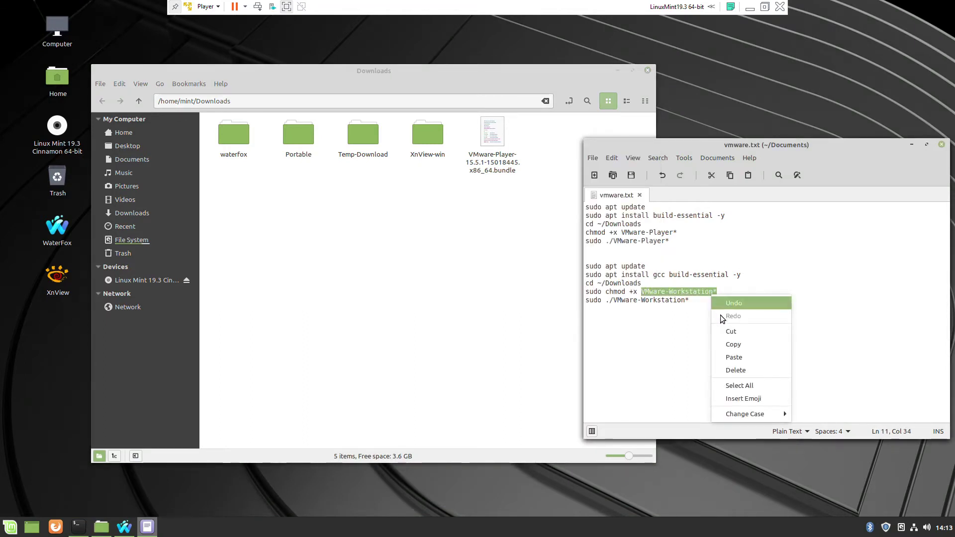
pyautogui.click(728, 354)
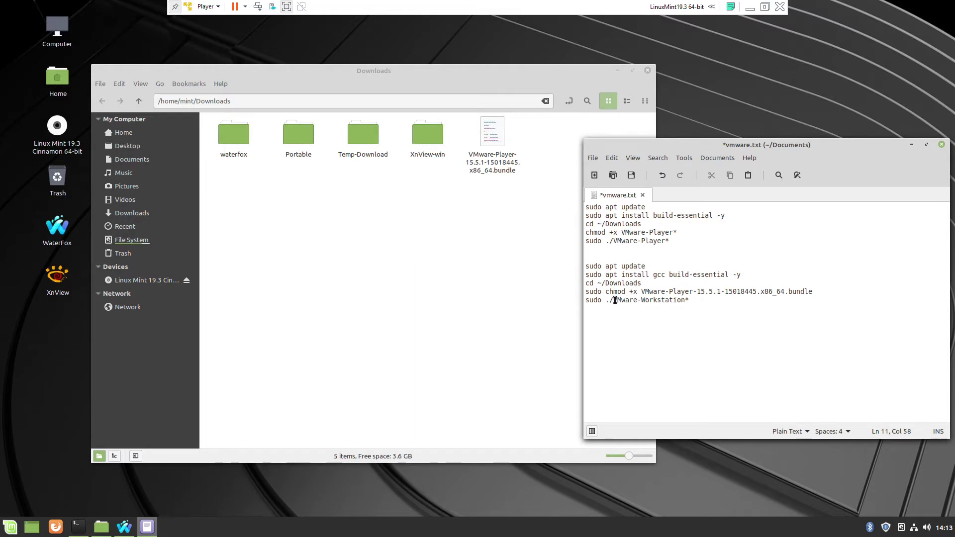
pyautogui.moveTo(614, 301); pyautogui.dragTo(682, 301)
pyautogui.click(672, 301)
pyautogui.moveTo(615, 300); pyautogui.dragTo(690, 301)
pyautogui.rightClick(690, 304)
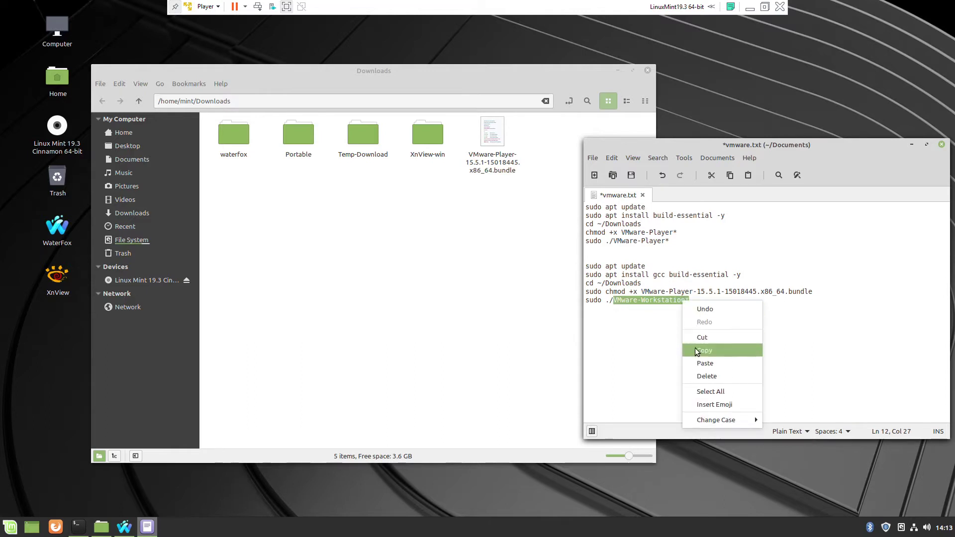
pyautogui.click(697, 362)
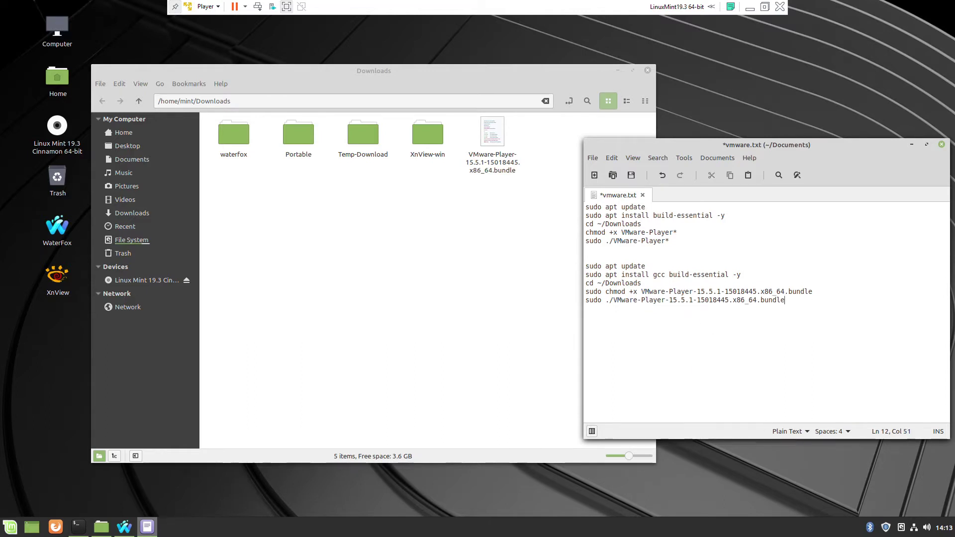
# Step: Save the edited vmware.txt notes
pyautogui.click(593, 158)
pyautogui.click(603, 202)
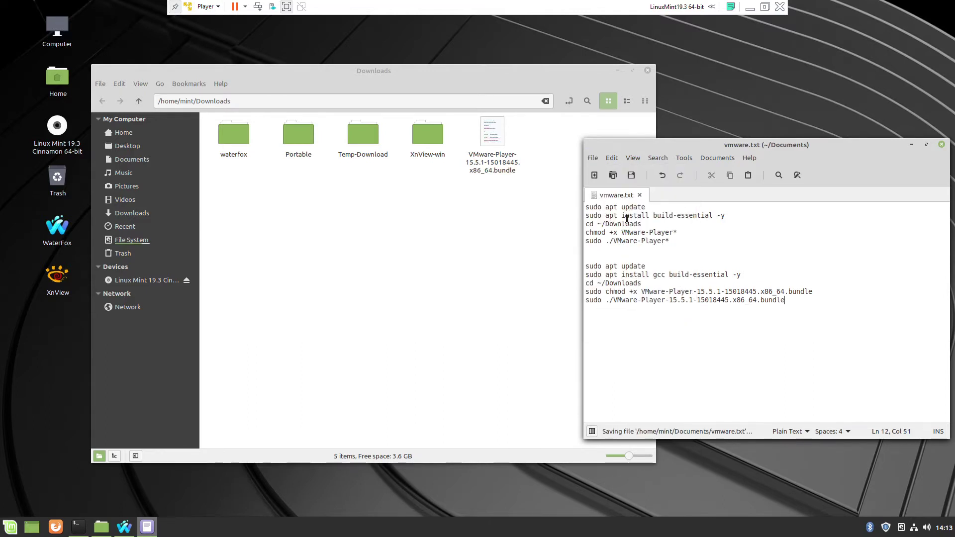
pyautogui.click(762, 300)
# Step: Run 'sudo chmod +x VMware-Player-15.5.1-15018445.x86_64.bundle' in the terminal
pyautogui.moveTo(587, 293); pyautogui.dragTo(813, 292)
pyautogui.rightClick(809, 296)
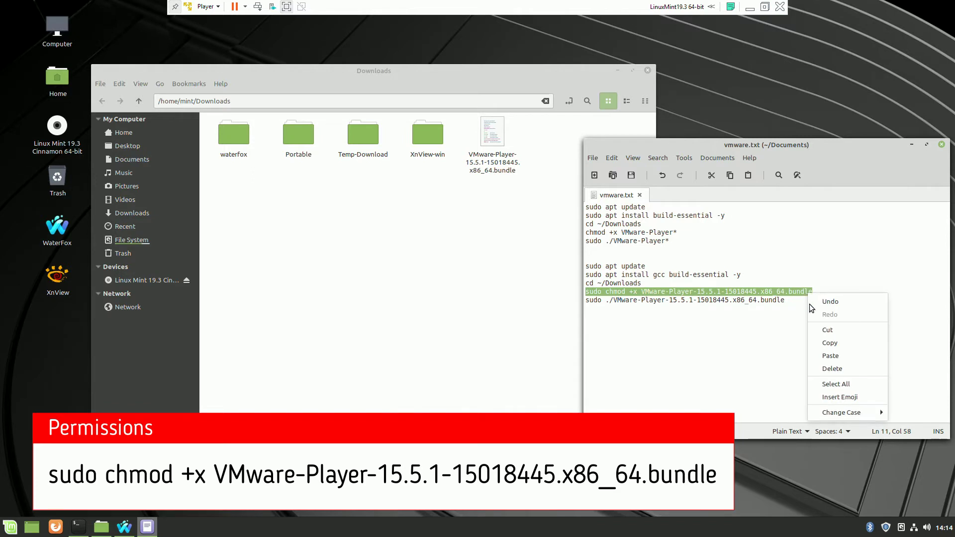
pyautogui.click(820, 341)
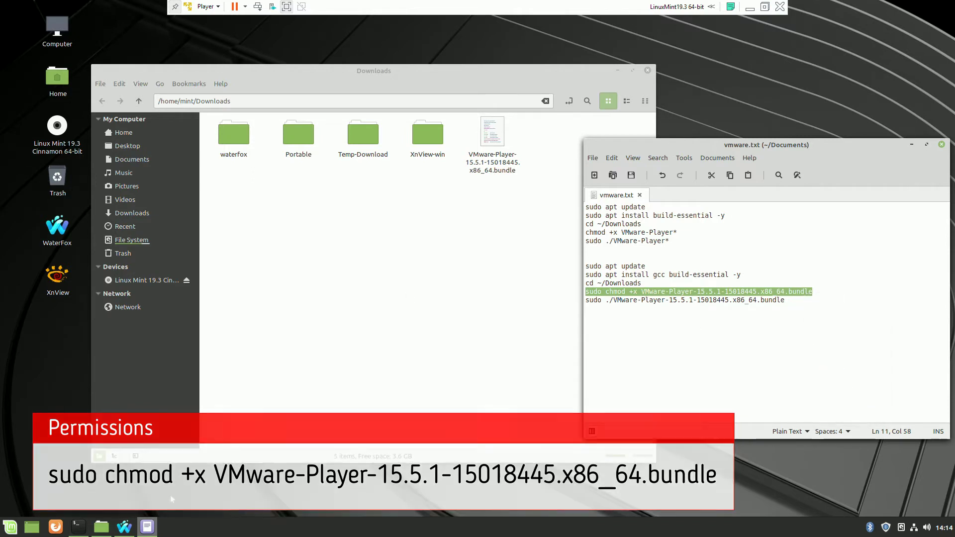
pyautogui.moveTo(147, 527)
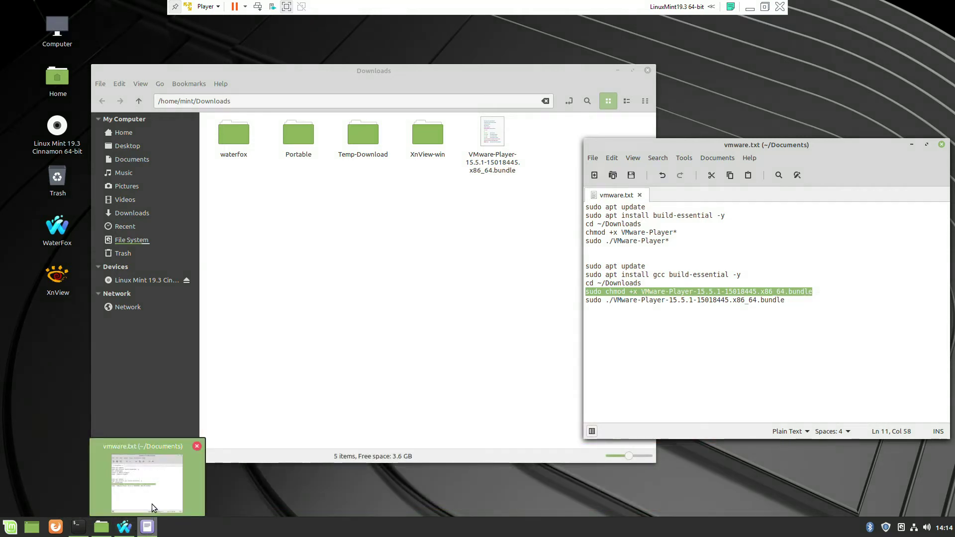
pyautogui.click(79, 527)
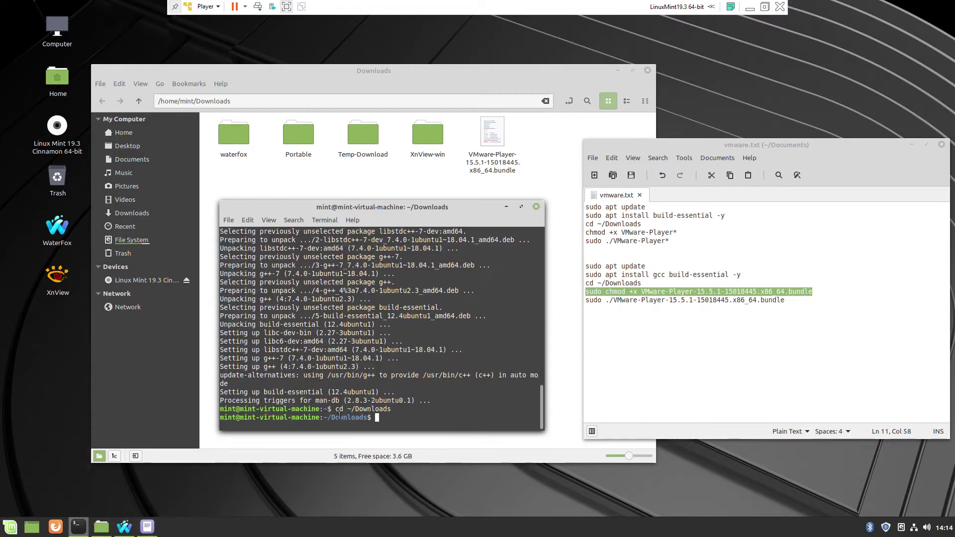
pyautogui.rightClick(387, 417)
pyautogui.click(413, 366)
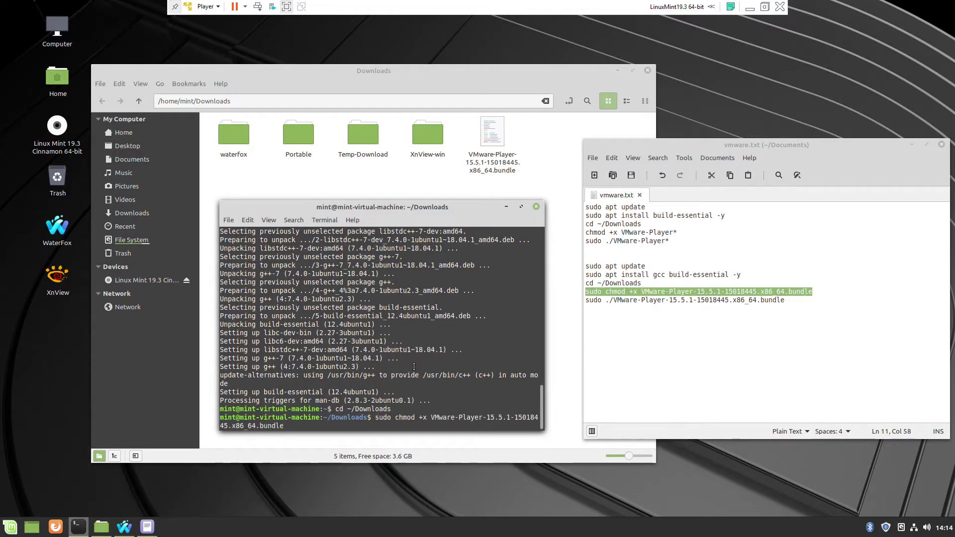
pyautogui.press('Return')
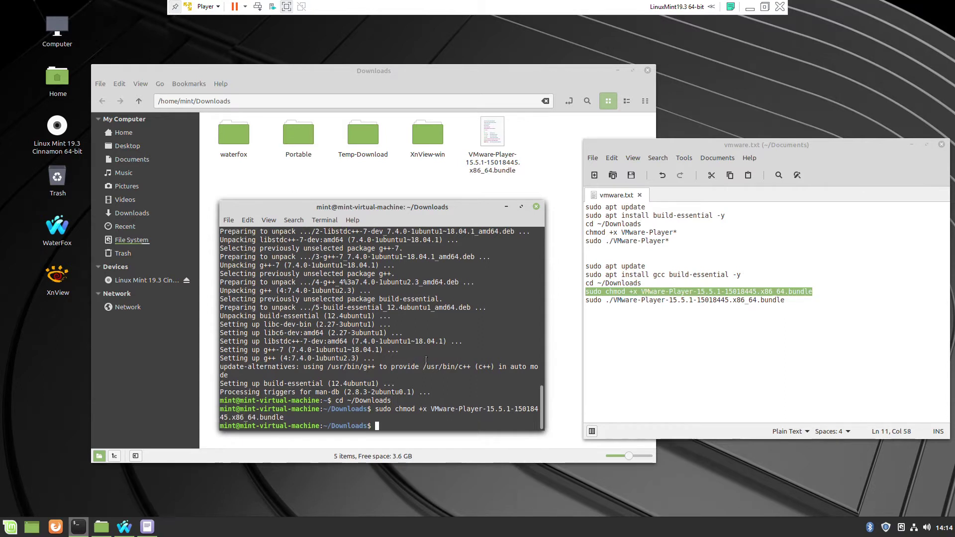
pyautogui.moveTo(587, 300); pyautogui.dragTo(785, 301)
# Step: Run 'sudo ./VMware-Player-15.5.1-15018445.x86_64.bundle' until it reports success, then close the terminal
pyautogui.rightClick(778, 302)
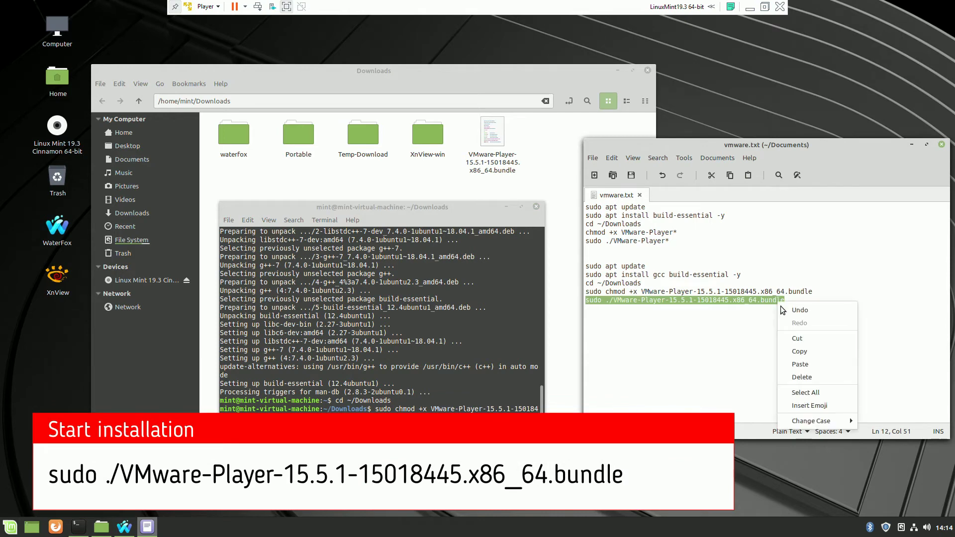
pyautogui.click(793, 352)
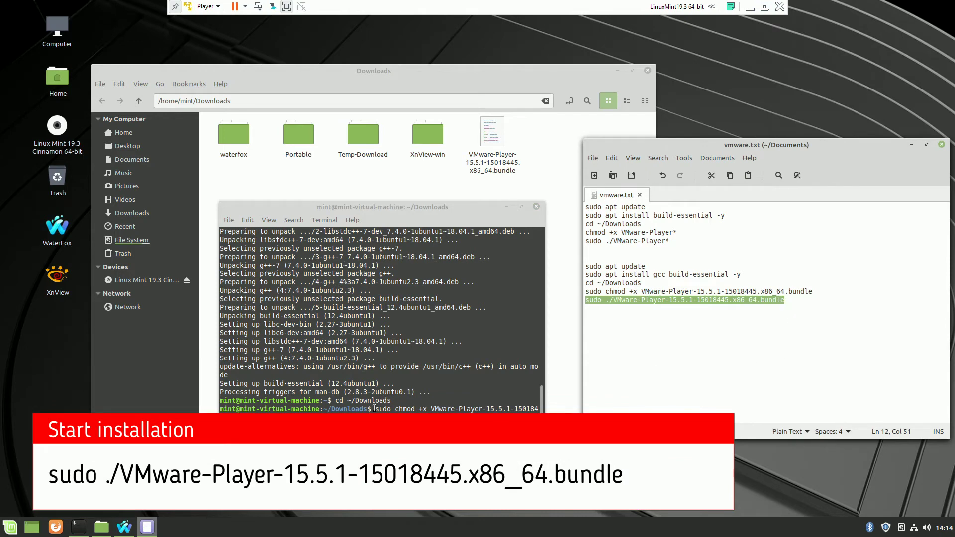
pyautogui.rightClick(393, 309)
pyautogui.click(406, 374)
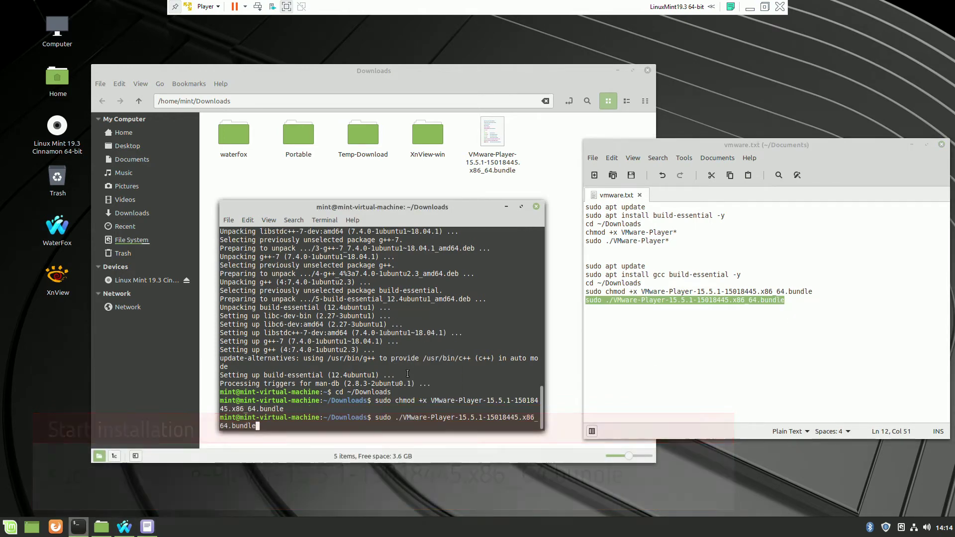
pyautogui.press('Return')
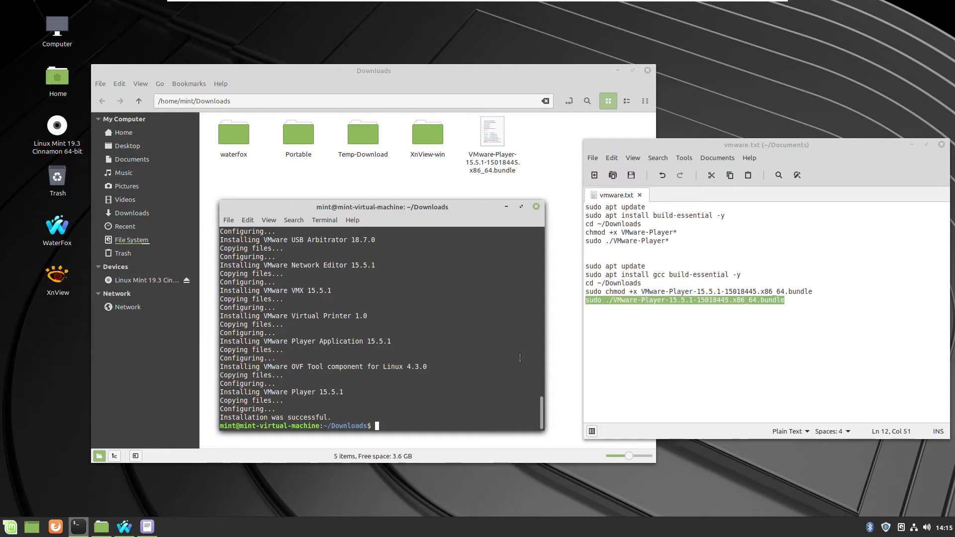
pyautogui.click(536, 207)
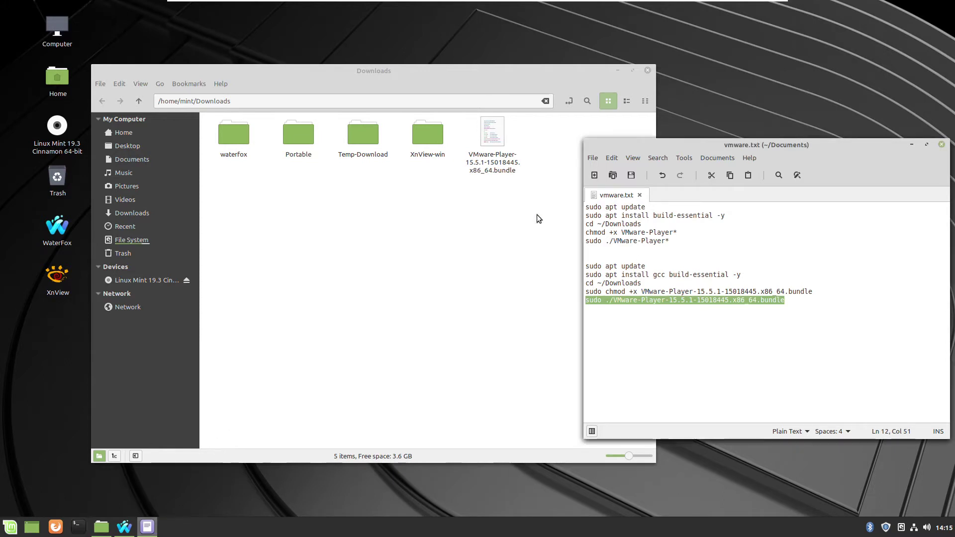
# Step: Close the notes and Downloads windows, then start VMware Player from the Administration menu
pyautogui.click(942, 145)
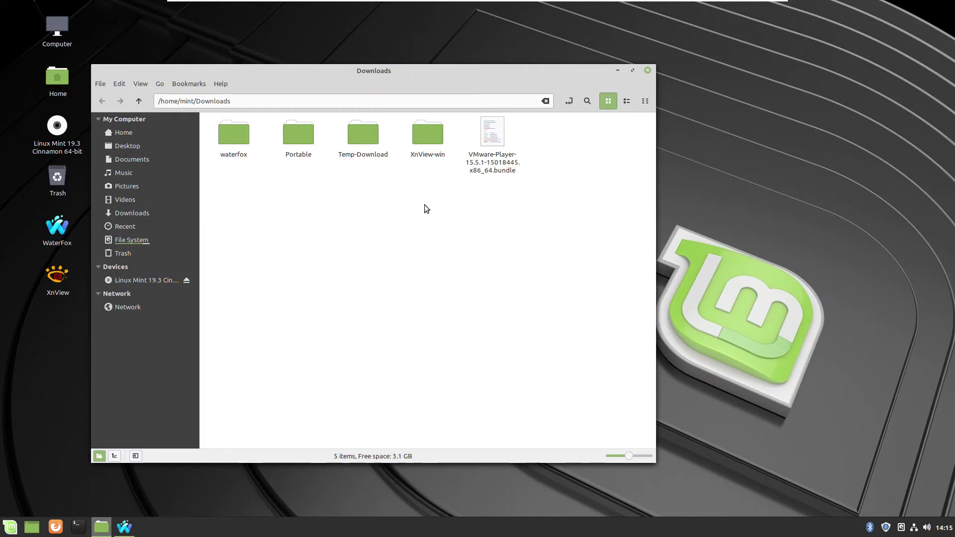
pyautogui.click(647, 70)
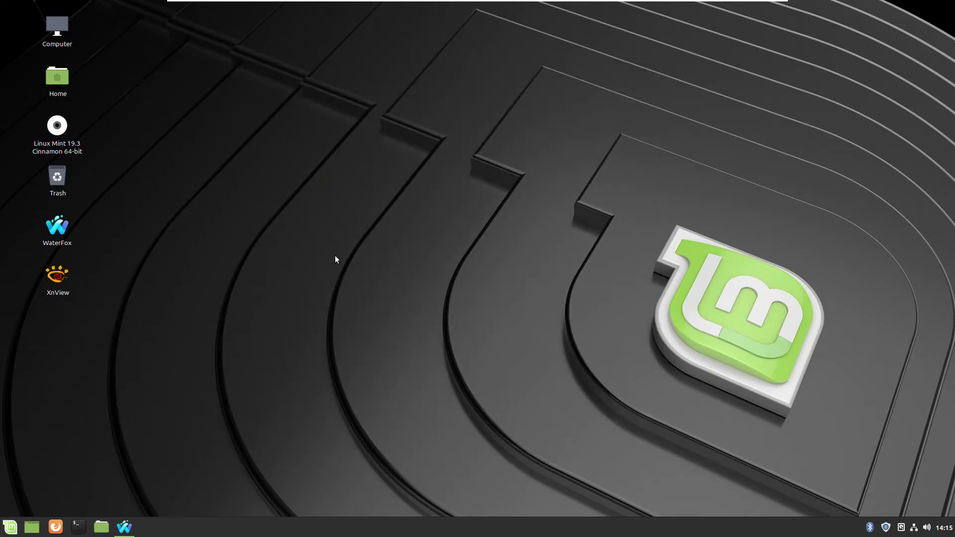
pyautogui.click(11, 529)
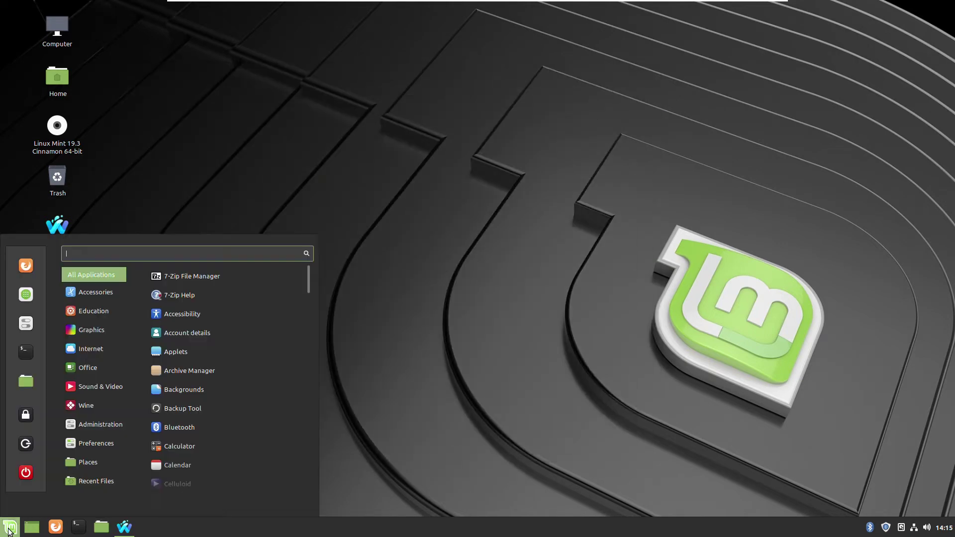
pyautogui.moveTo(120, 312)
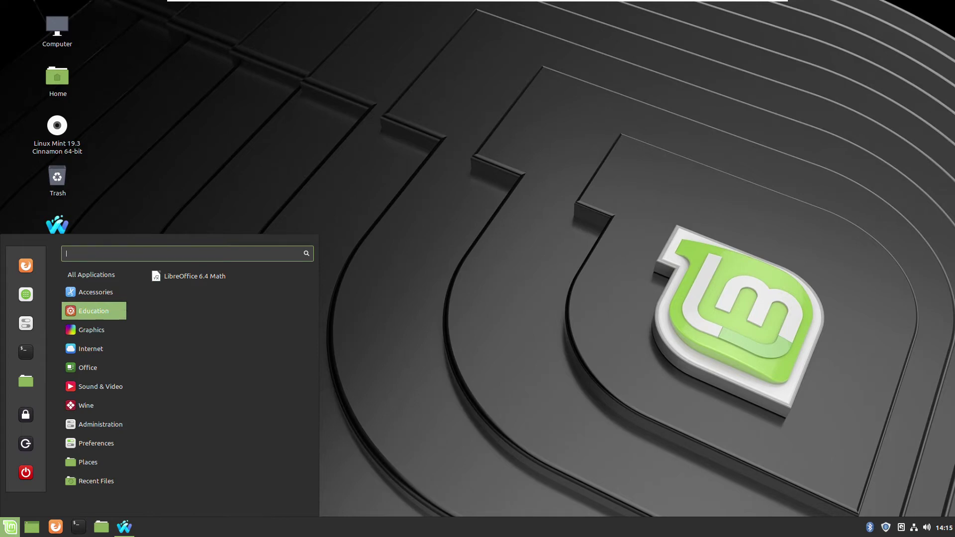
pyautogui.moveTo(124, 280)
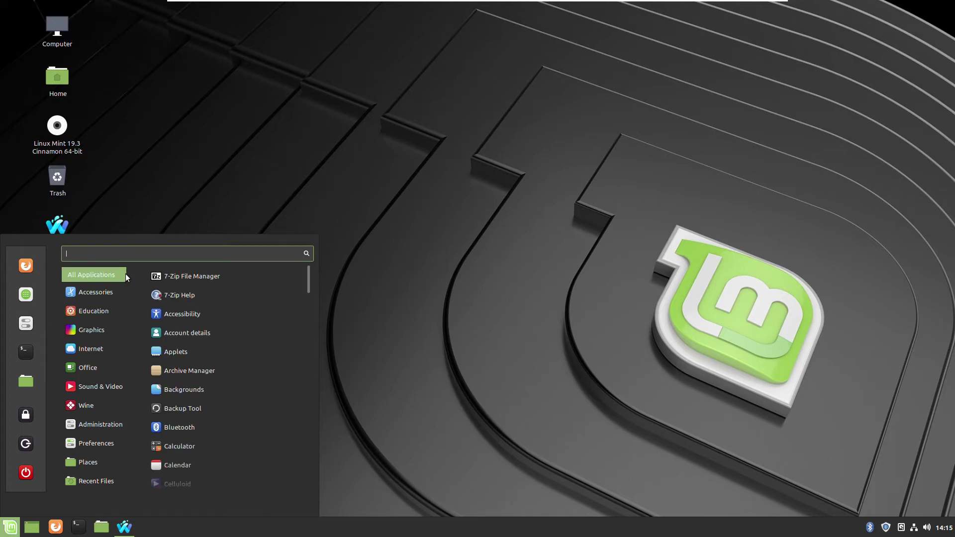
pyautogui.scroll(-10, 211, 322)
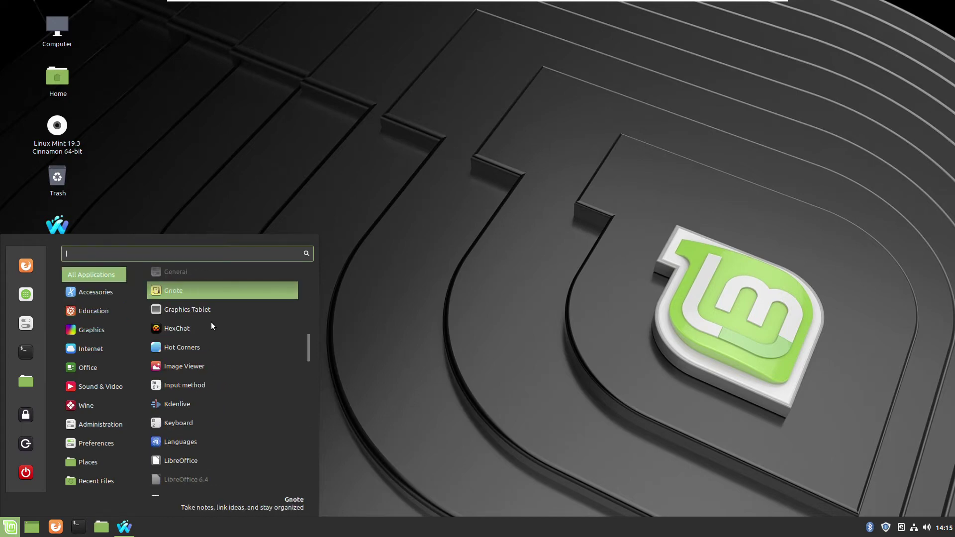
pyautogui.scroll(-15, 211, 324)
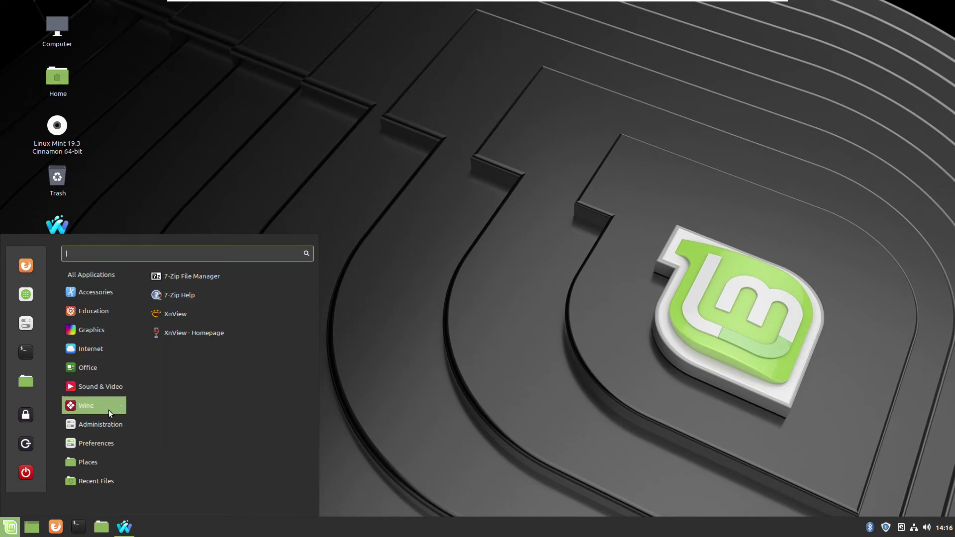
pyautogui.moveTo(109, 427)
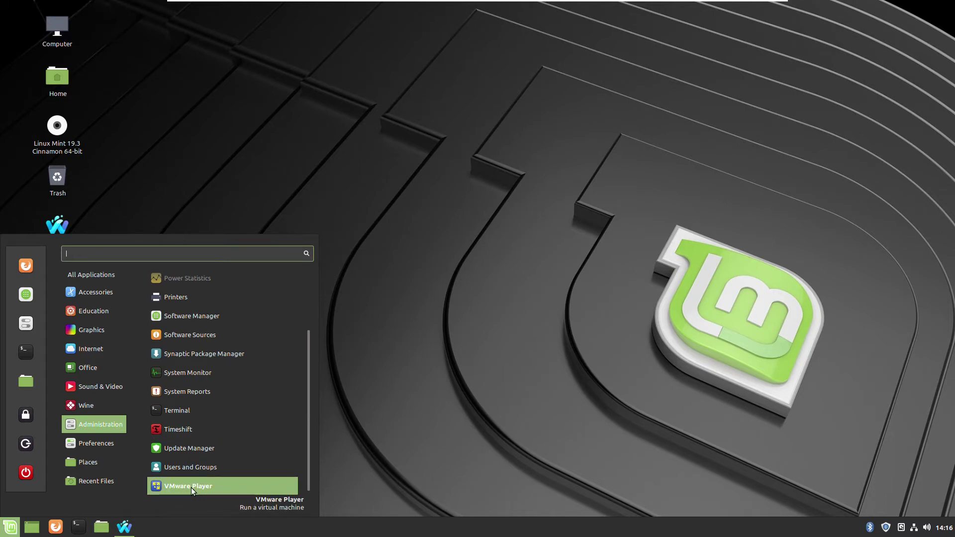
pyautogui.click(191, 487)
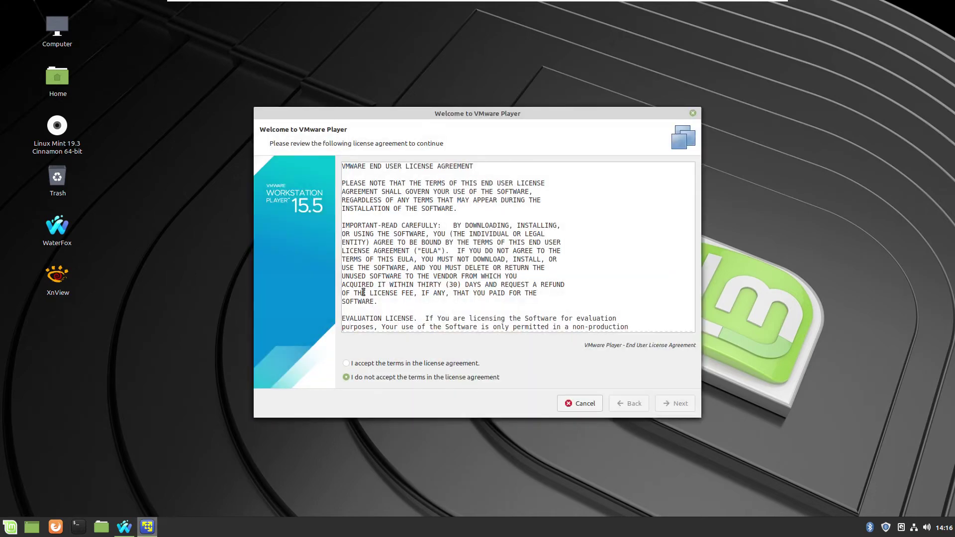
# Step: Accept the VMware Player end user license agreement and the OVF Tool license
pyautogui.moveTo(413, 114); pyautogui.dragTo(235, 50)
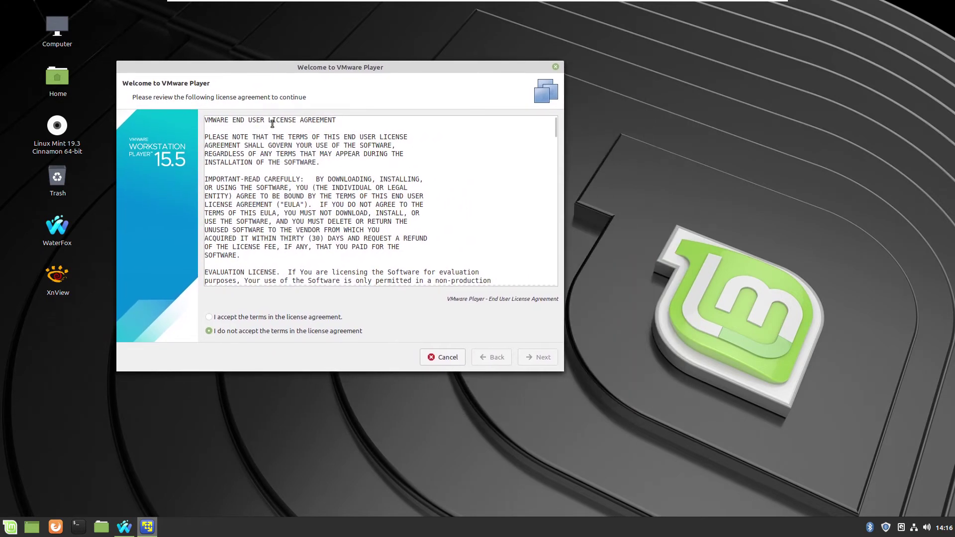
pyautogui.click(210, 318)
pyautogui.click(538, 360)
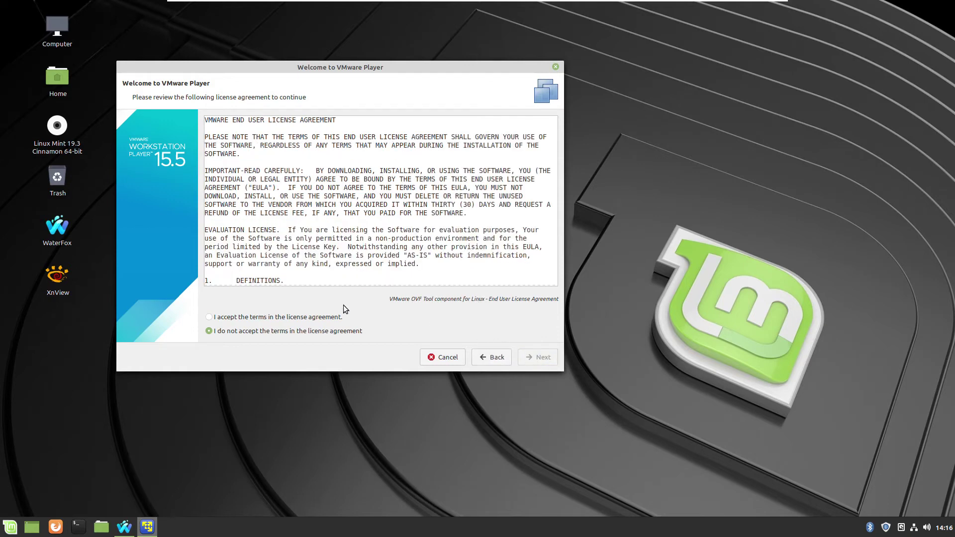
pyautogui.click(233, 318)
pyautogui.click(531, 357)
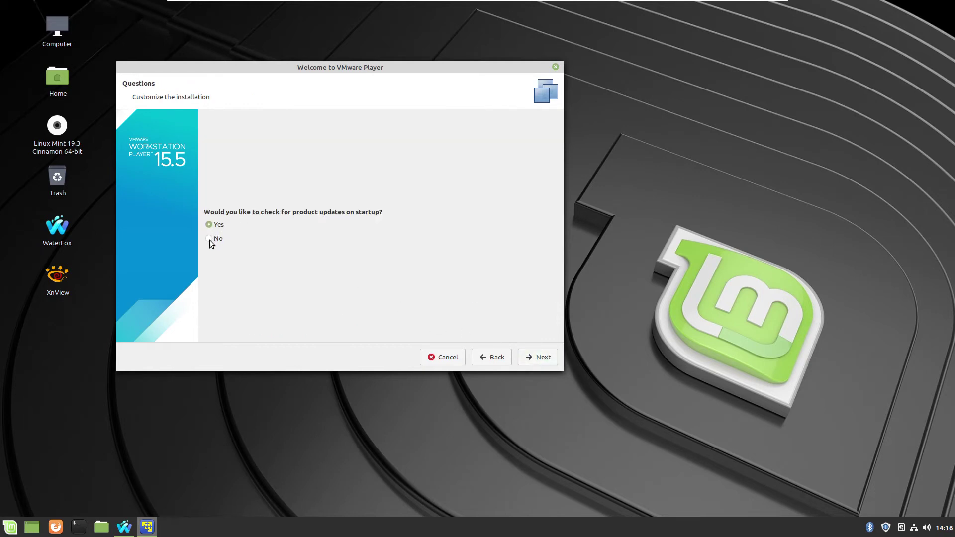
# Step: Decline update checks and CEIP, keep free non-commercial use, and finish setup
pyautogui.click(541, 359)
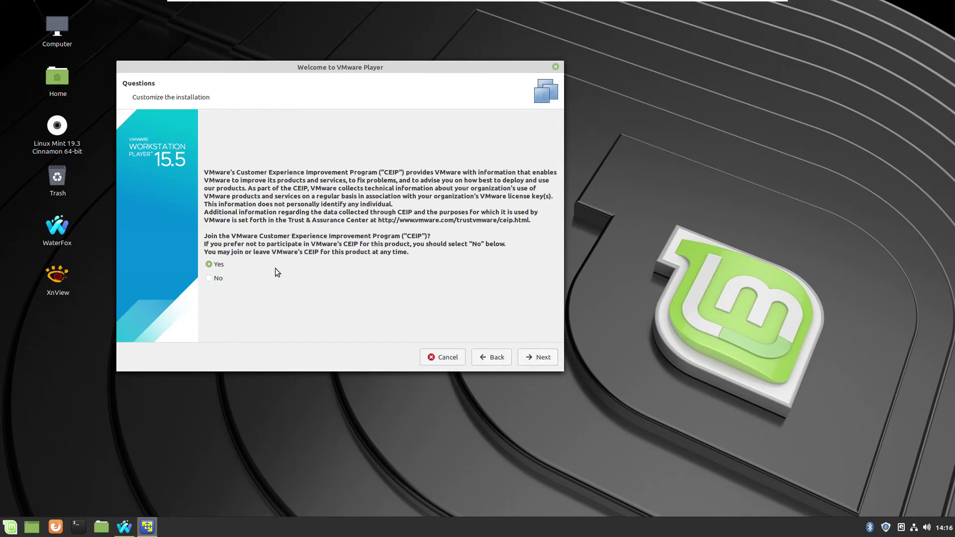
pyautogui.click(211, 278)
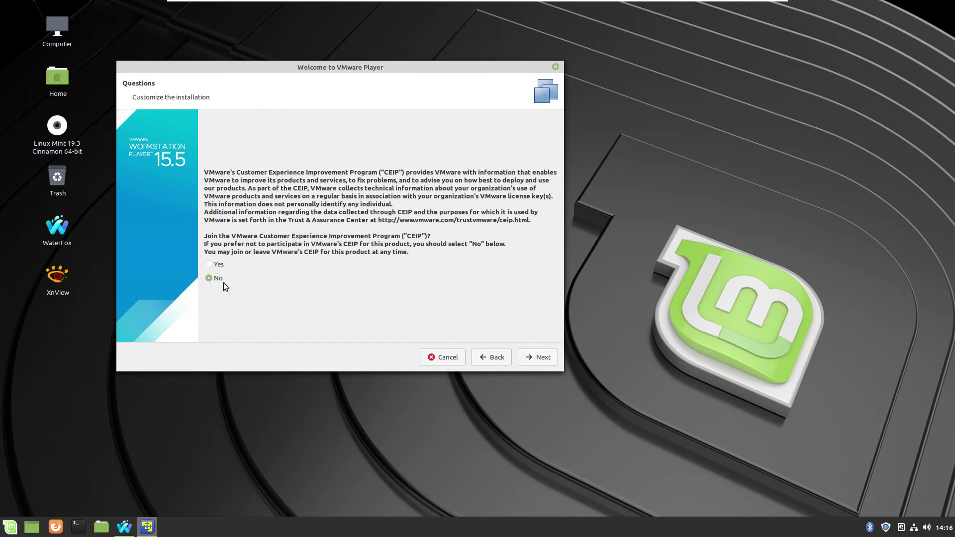
pyautogui.click(543, 361)
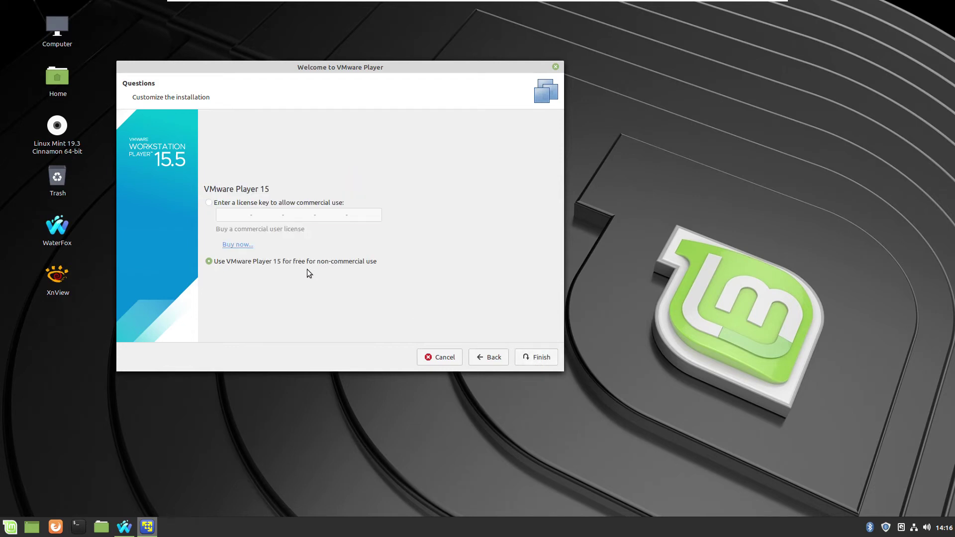
pyautogui.click(537, 359)
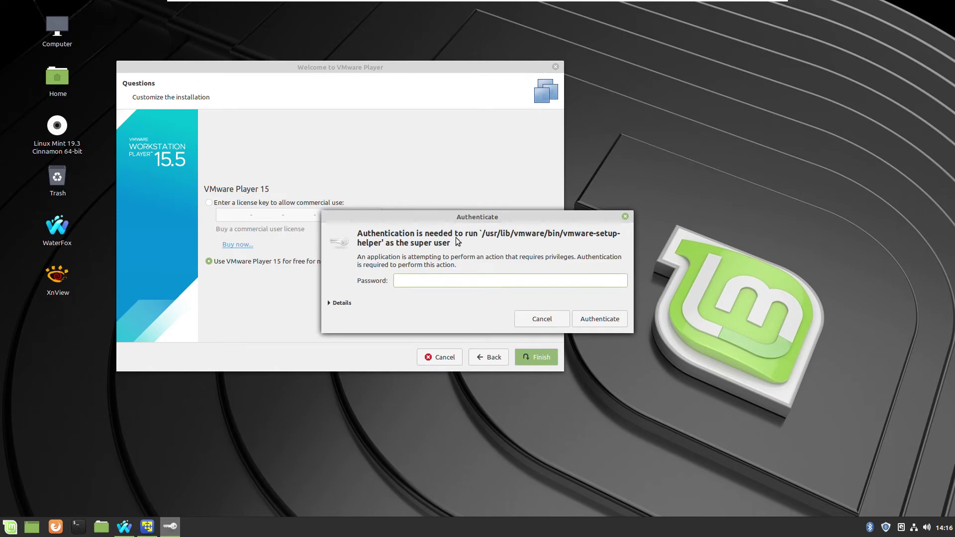
# Step: Authenticate setup with the account password, dismiss the thank-you message, and choose Open a Virtual Machine
pyautogui.moveTo(465, 218); pyautogui.dragTo(327, 164)
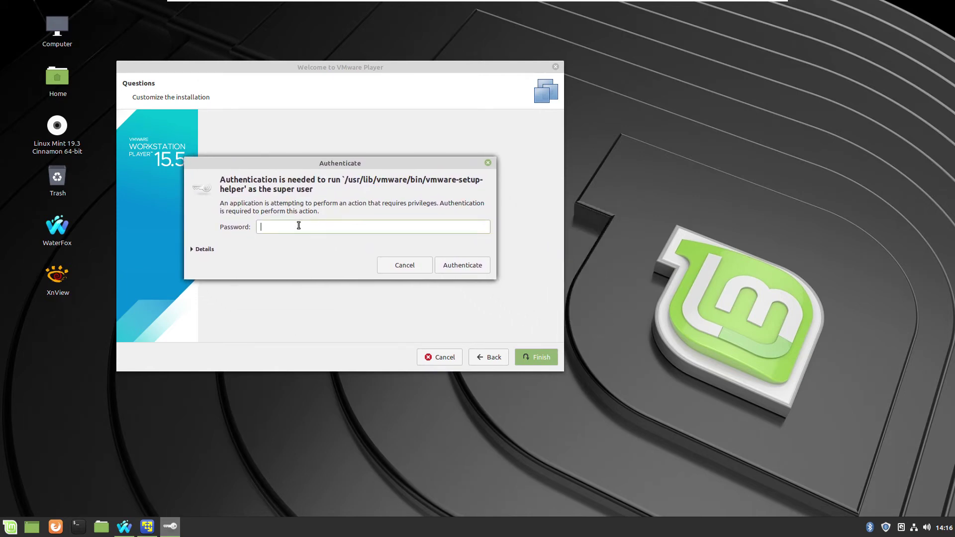
pyautogui.write('••••••••')
pyautogui.click(452, 265)
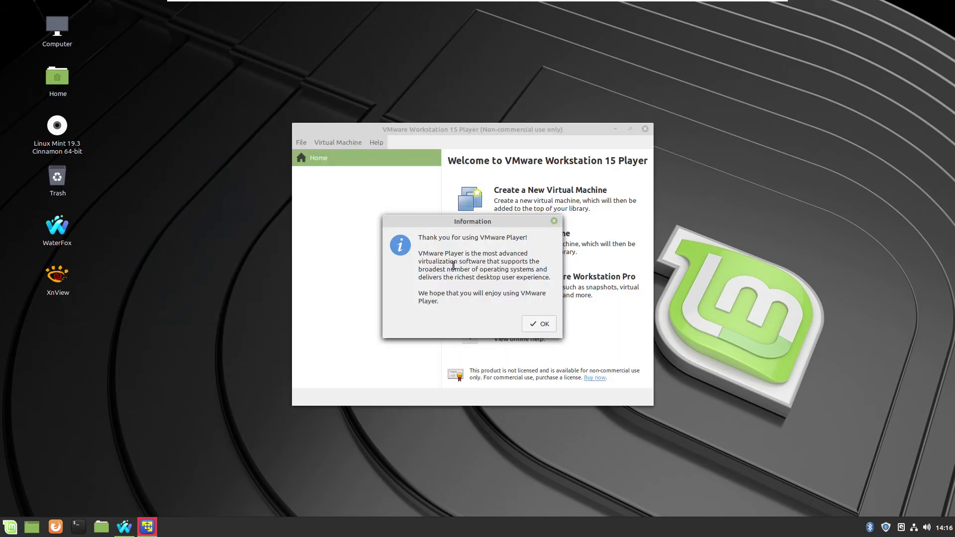
pyautogui.click(541, 328)
pyautogui.moveTo(464, 130); pyautogui.dragTo(302, 62)
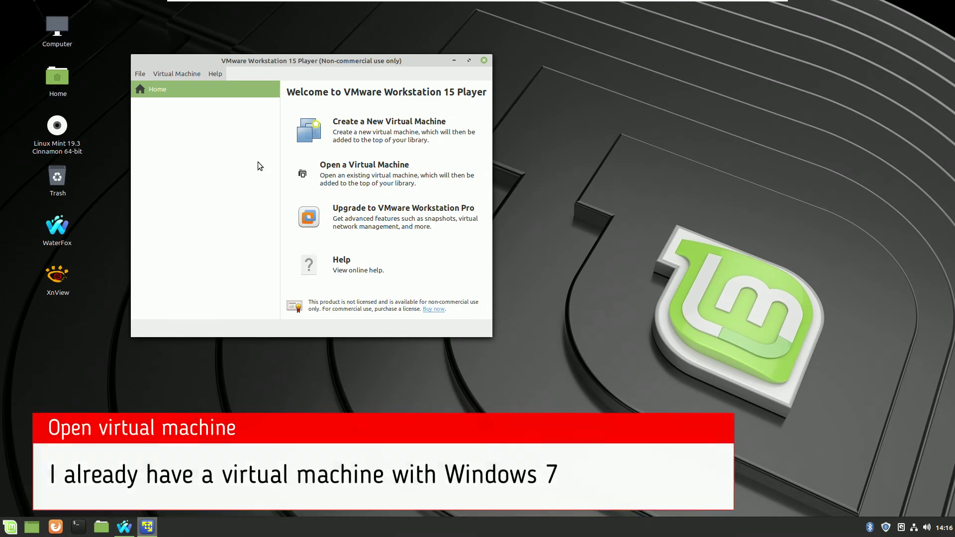
pyautogui.click(347, 177)
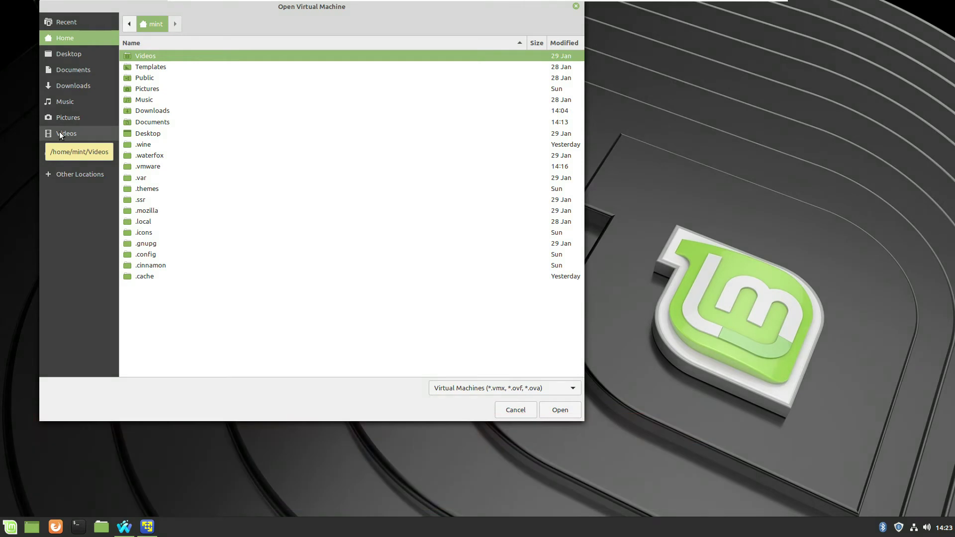
# Step: Open Windows7-32dell.vmx from /mnt/hgfs/Win7_32_dell-v12 into the player's library
pyautogui.click(130, 25)
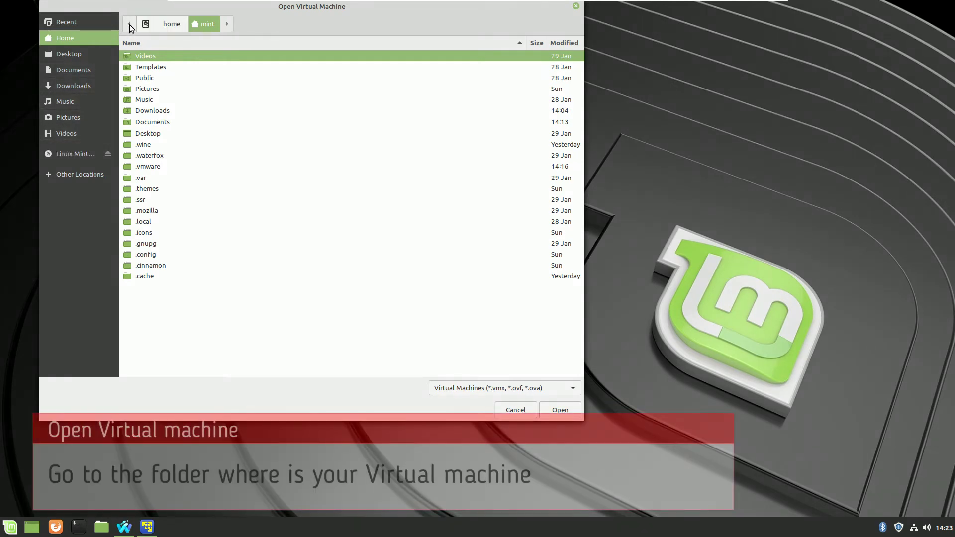
pyautogui.click(148, 25)
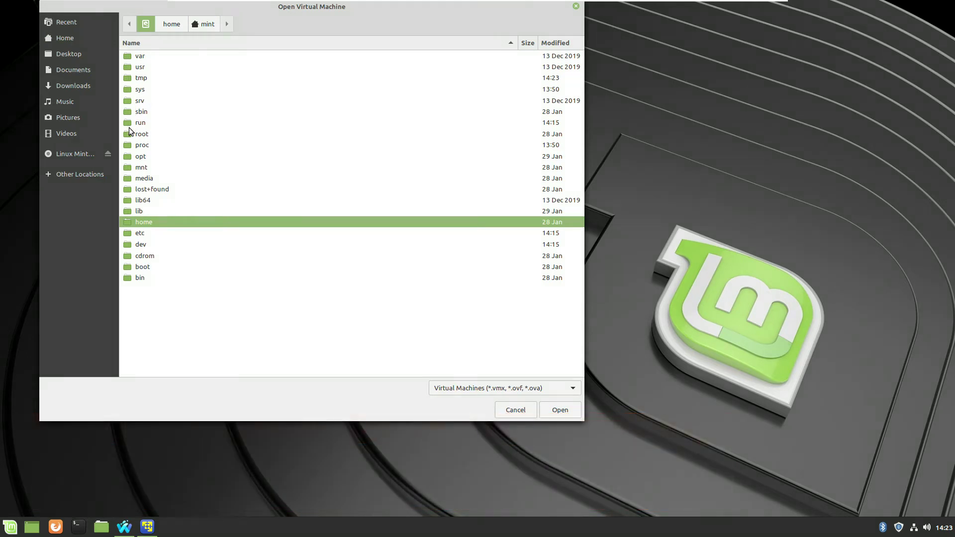
pyautogui.doubleClick(127, 167)
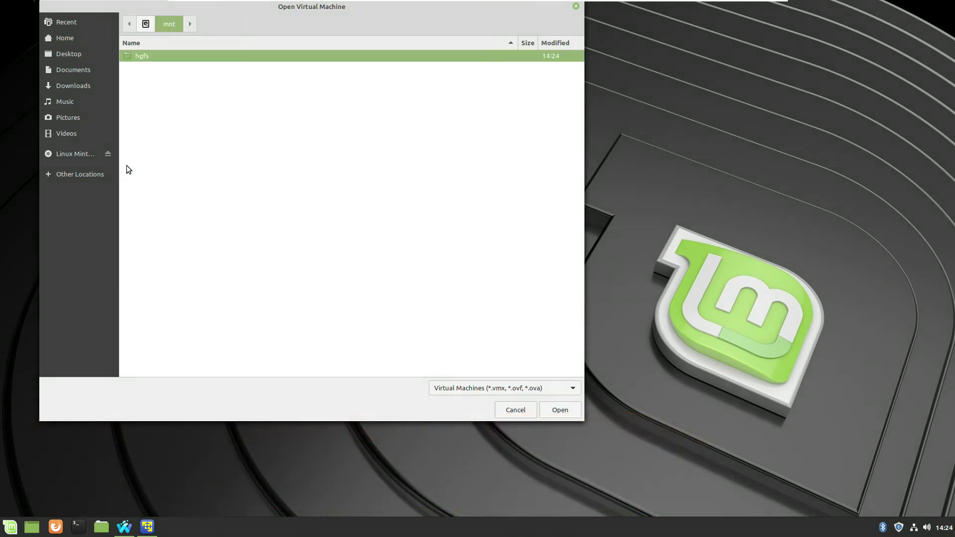
pyautogui.doubleClick(138, 57)
pyautogui.doubleClick(137, 57)
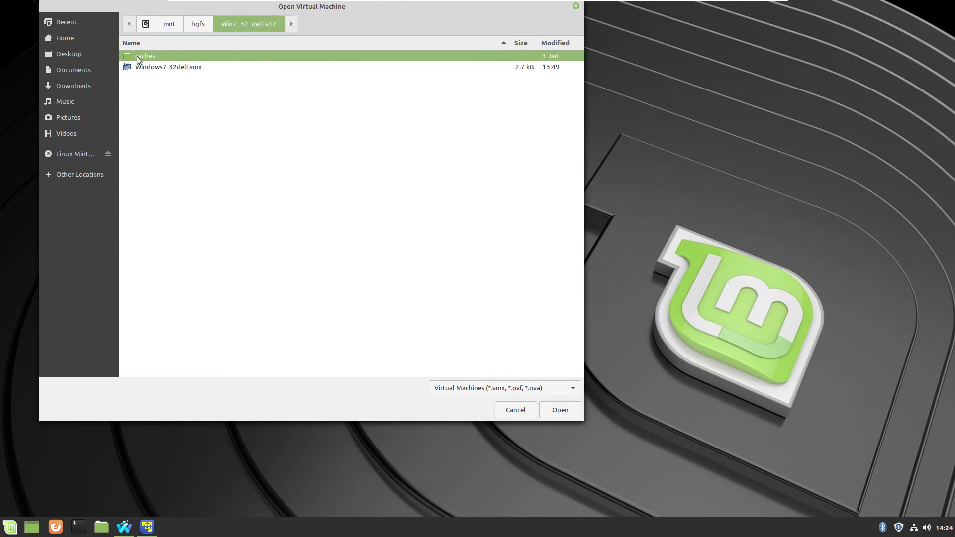
pyautogui.click(135, 67)
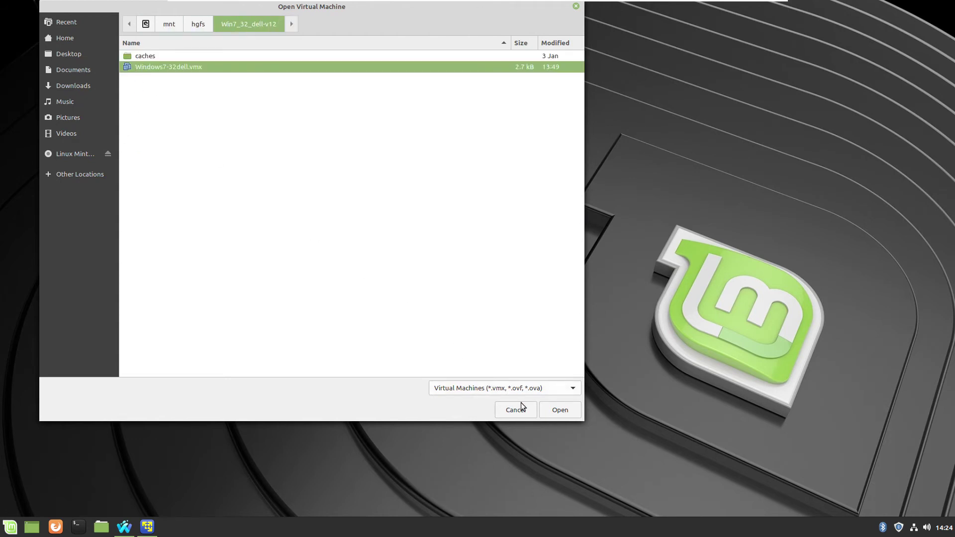
pyautogui.click(565, 414)
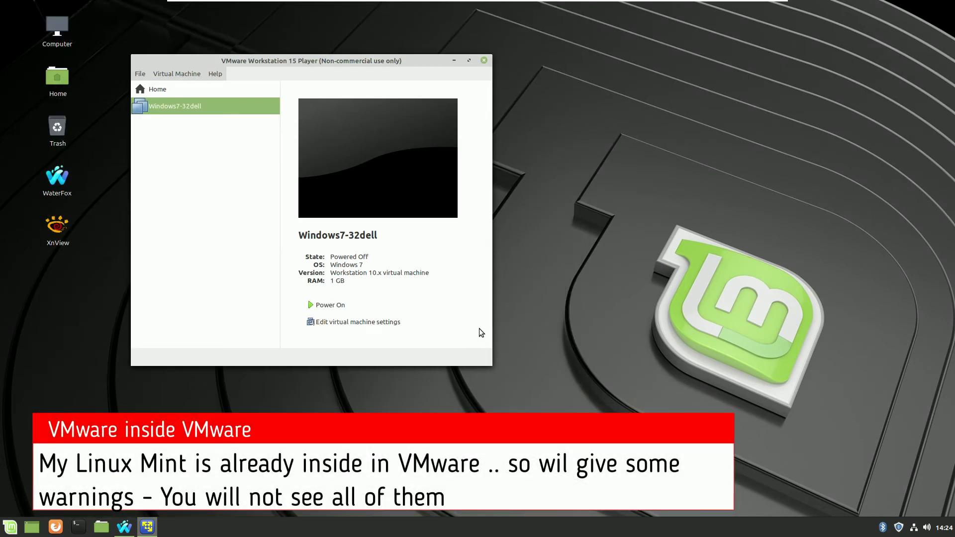
# Step: Power on Windows7-32dell, answering 'I Moved It' and accepting the performance, 3D and remote-disk warnings
pyautogui.click(329, 306)
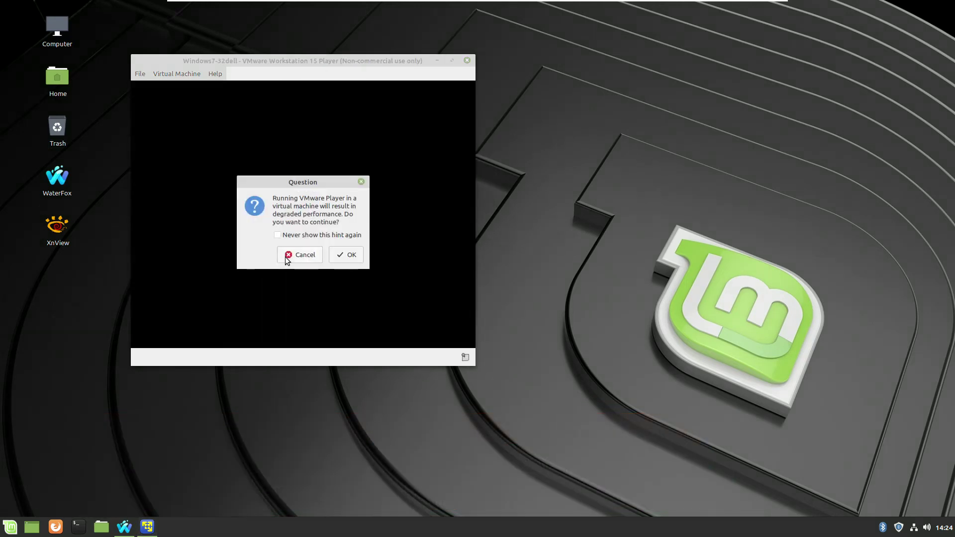
pyautogui.click(346, 255)
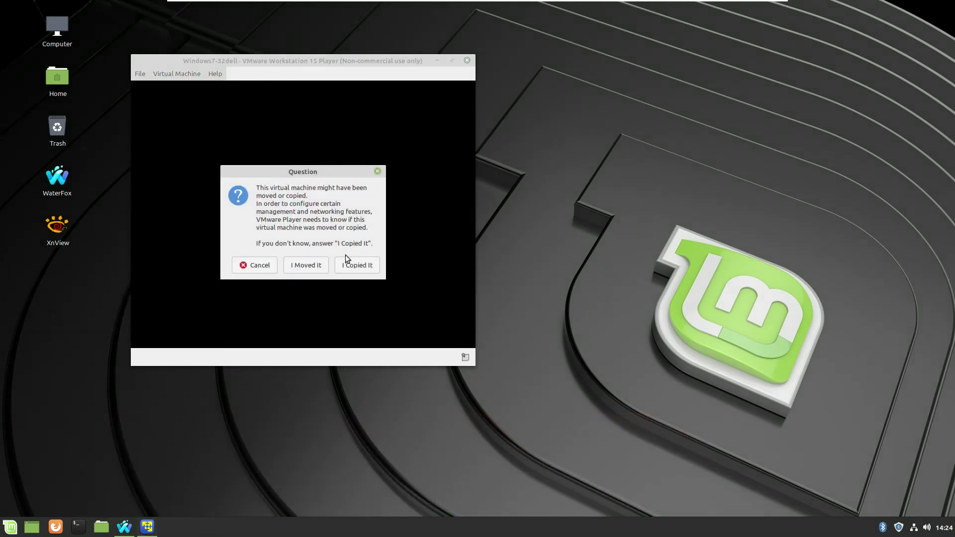
pyautogui.click(307, 267)
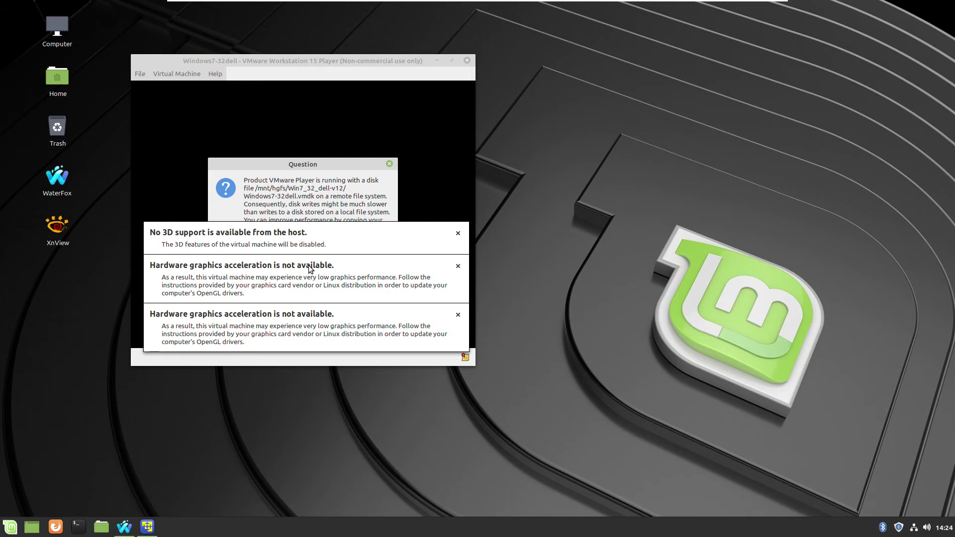
pyautogui.click(458, 234)
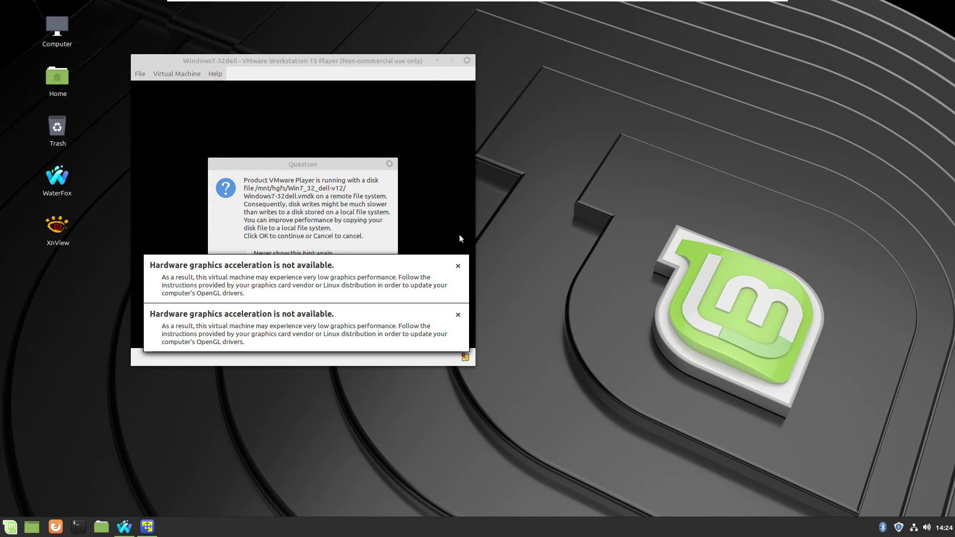
pyautogui.click(458, 265)
pyautogui.click(458, 315)
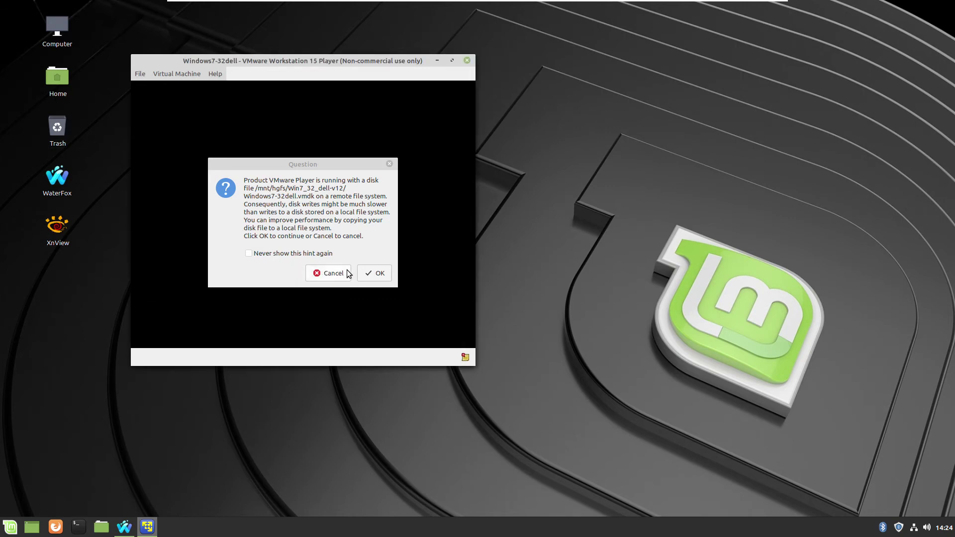
pyautogui.click(380, 276)
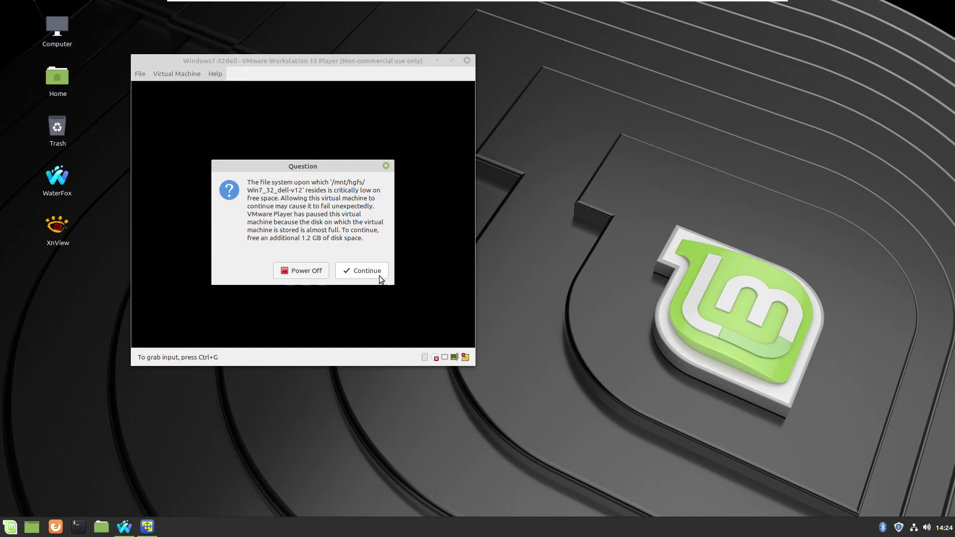
# Step: Retry Continue, postpone the Tools update, then power off the VM after the 1.2 GB disk-space note
pyautogui.click(380, 278)
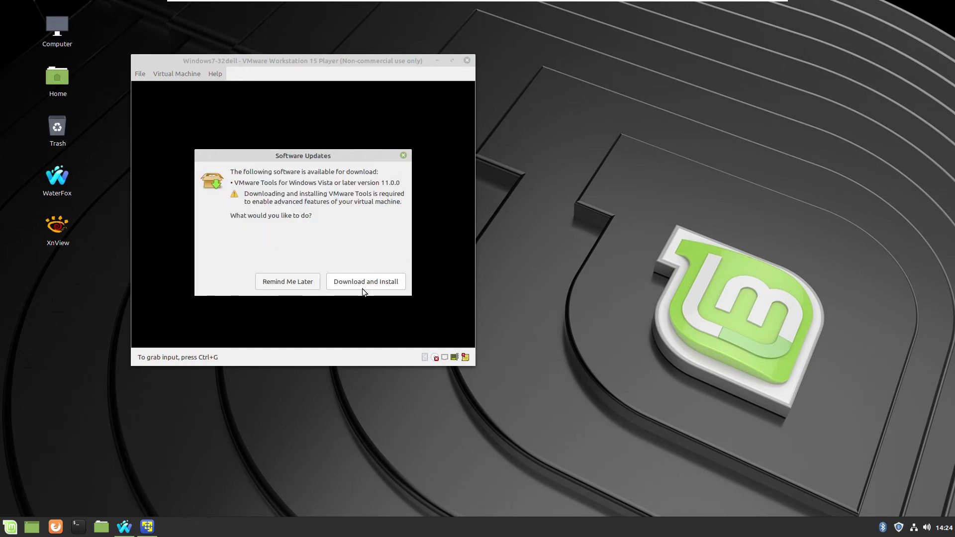
pyautogui.click(293, 281)
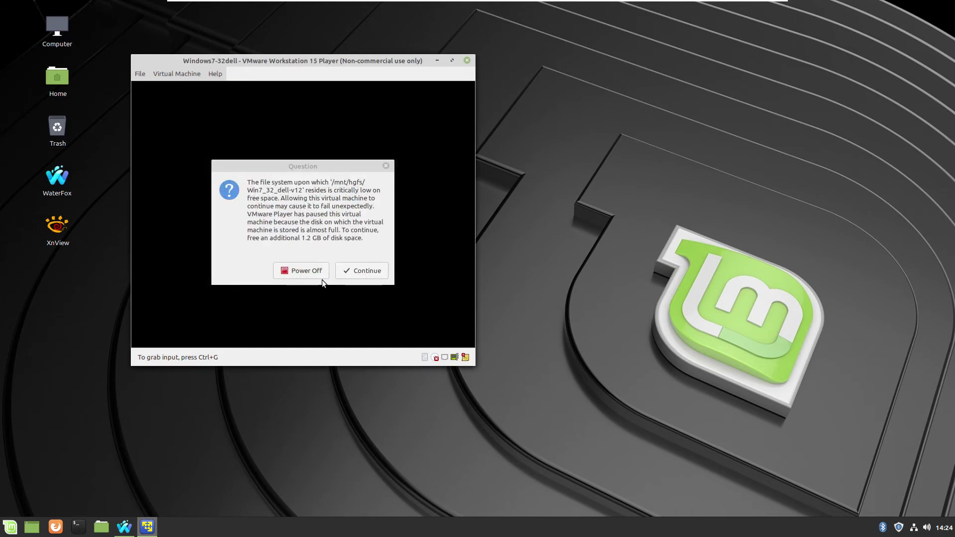
pyautogui.click(363, 273)
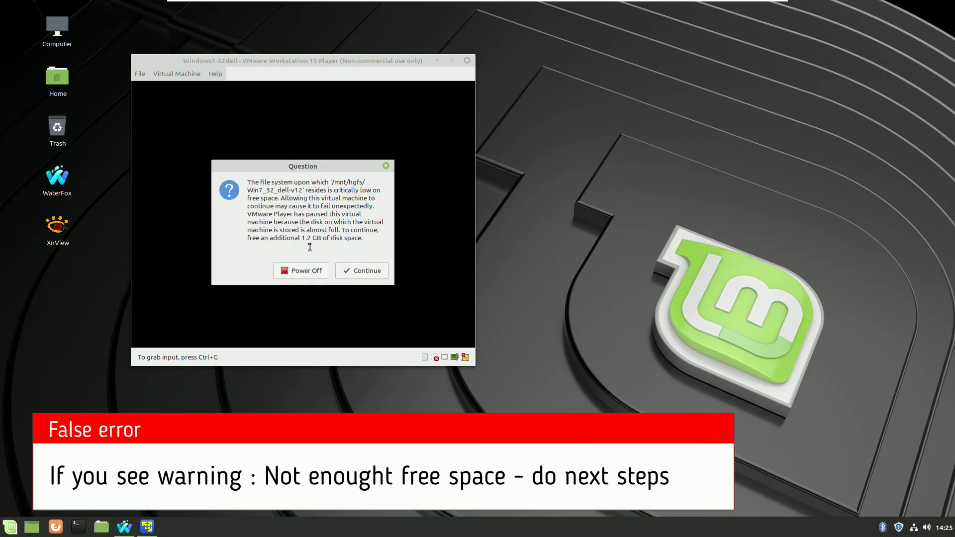
pyautogui.moveTo(342, 230); pyautogui.dragTo(371, 239)
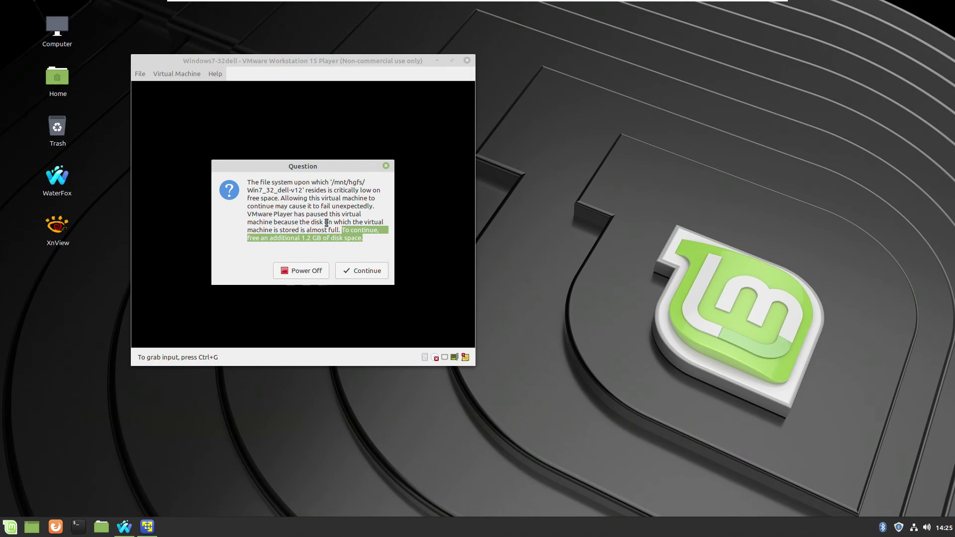
pyautogui.click(308, 272)
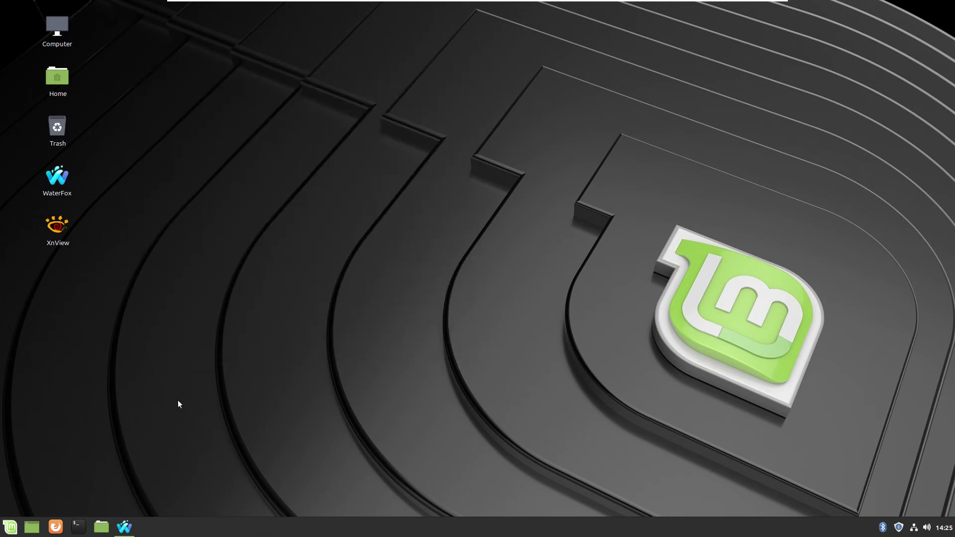
# Step: Browse Nemo from File System to /mnt/hgfs/Win7_32_dell-v12 to see its 1.3 TB free space
pyautogui.click(102, 527)
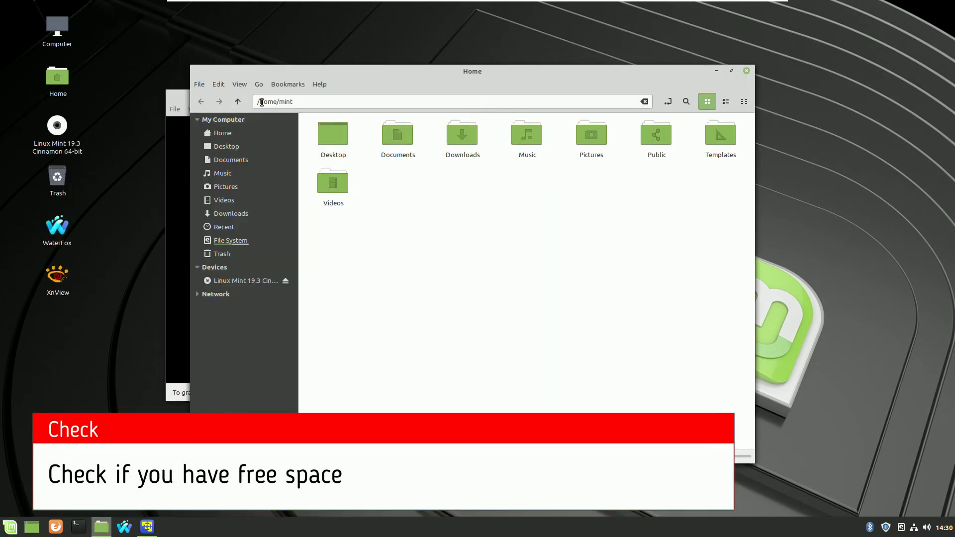
pyautogui.click(219, 241)
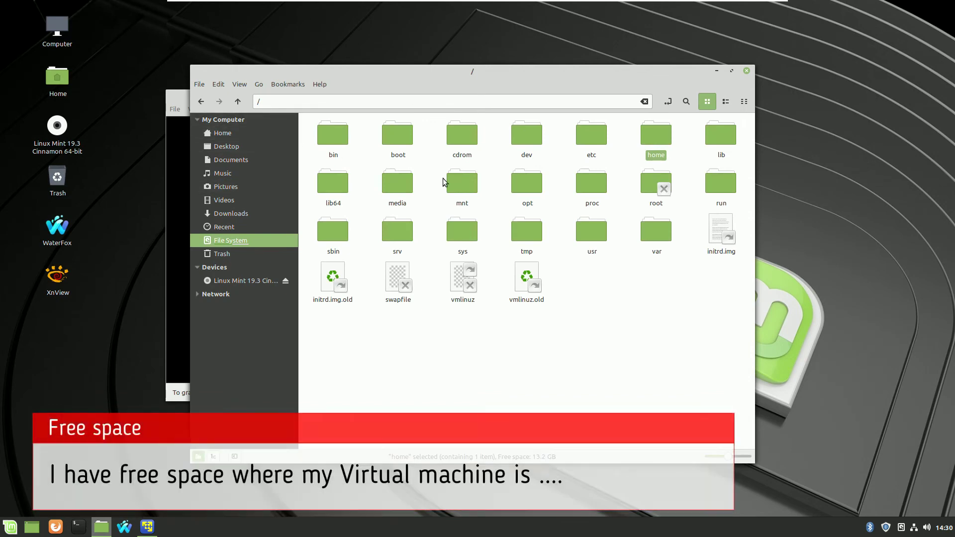
pyautogui.doubleClick(465, 183)
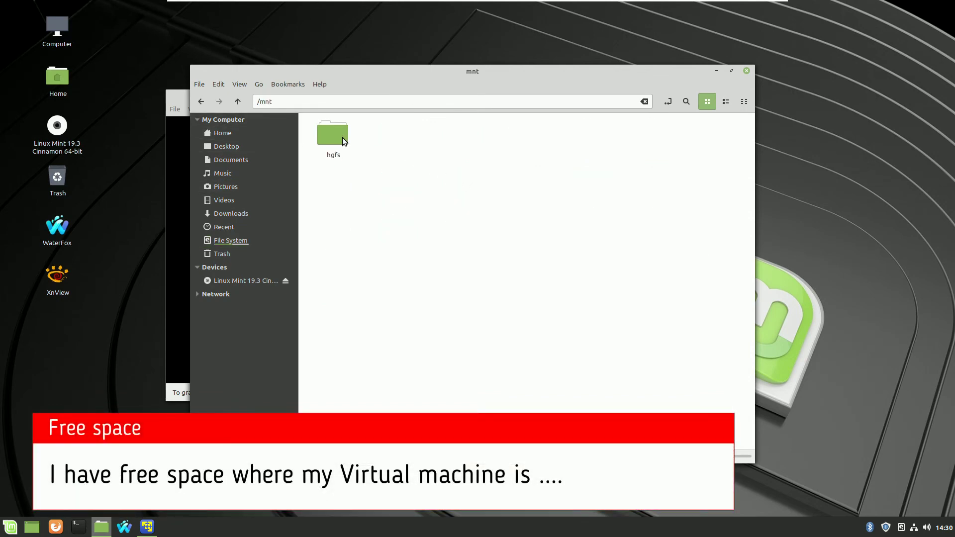
pyautogui.doubleClick(342, 138)
pyautogui.doubleClick(328, 131)
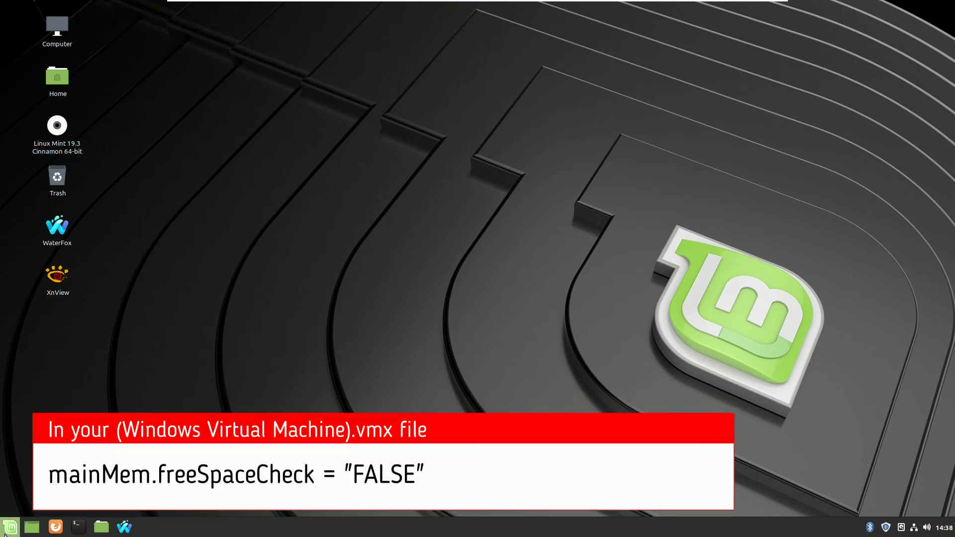
# Step: Launch VMware Player from the Mint menu and move its window up and left
pyautogui.press('super')
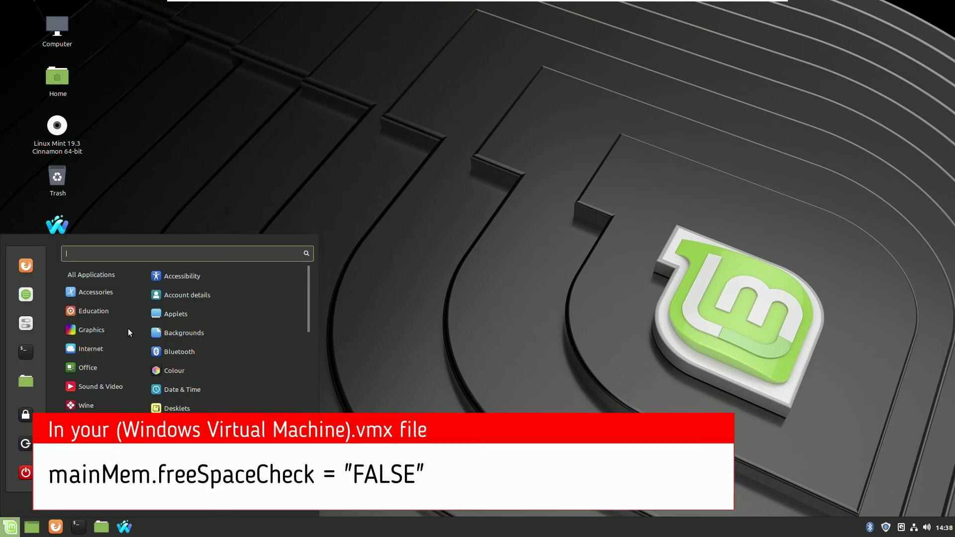
pyautogui.moveTo(89, 425)
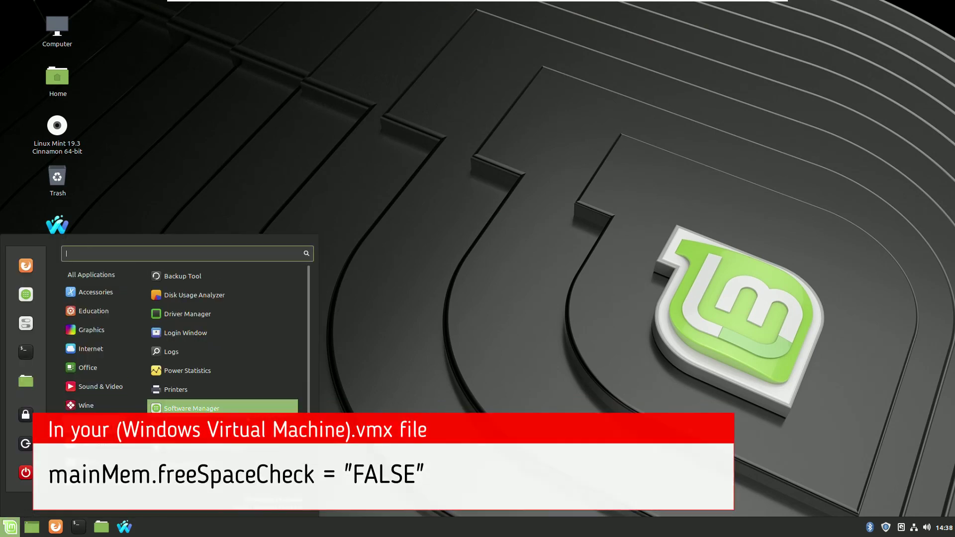
pyautogui.scroll(-4, 187, 499)
pyautogui.click(190, 490)
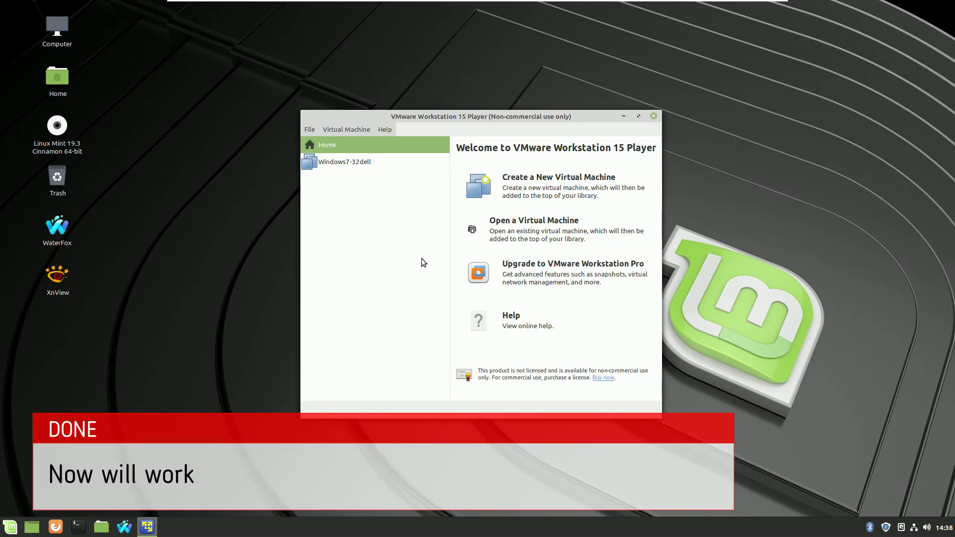
pyautogui.moveTo(460, 118); pyautogui.dragTo(325, 95)
# Step: Power on Windows7-32dell, closing the 3D and graphics warnings and postponing the Tools update
pyautogui.click(209, 141)
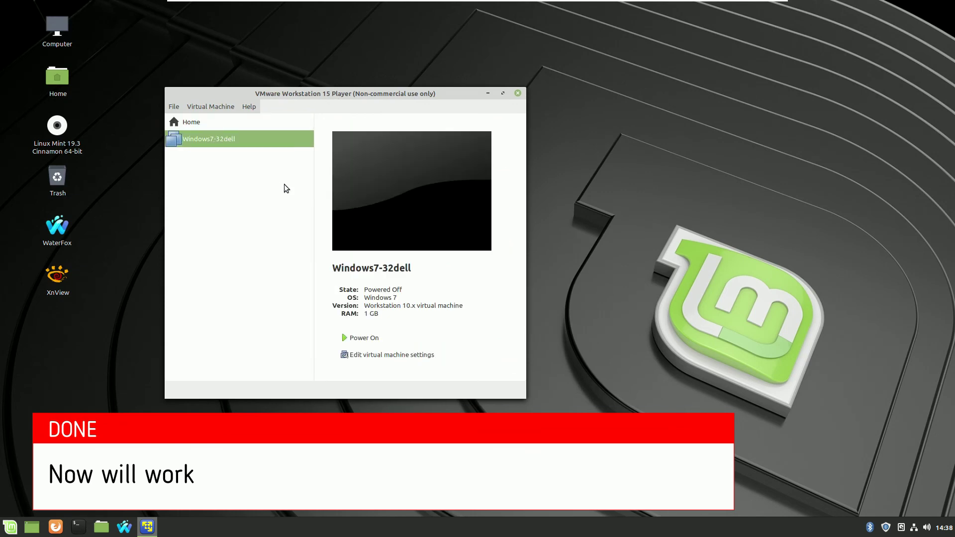
pyautogui.click(365, 339)
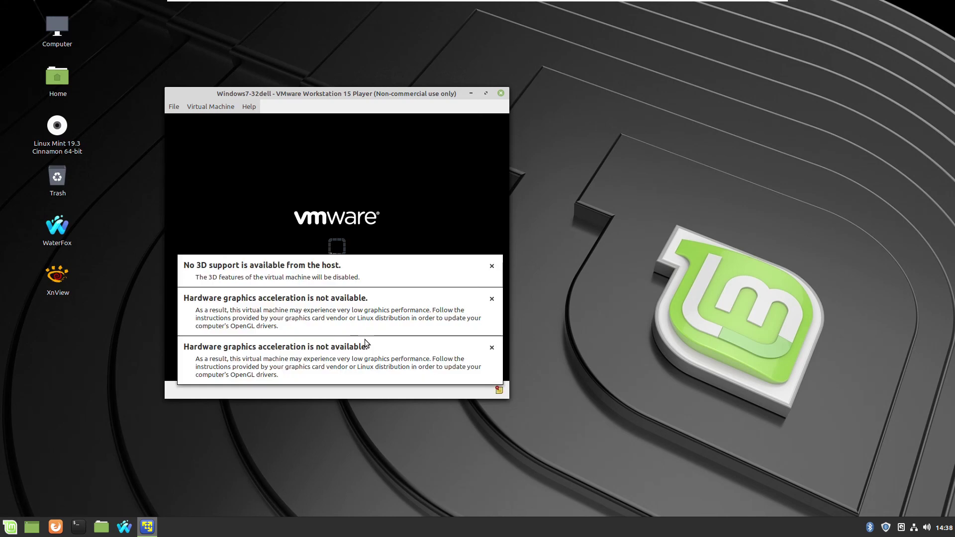
pyautogui.click(491, 268)
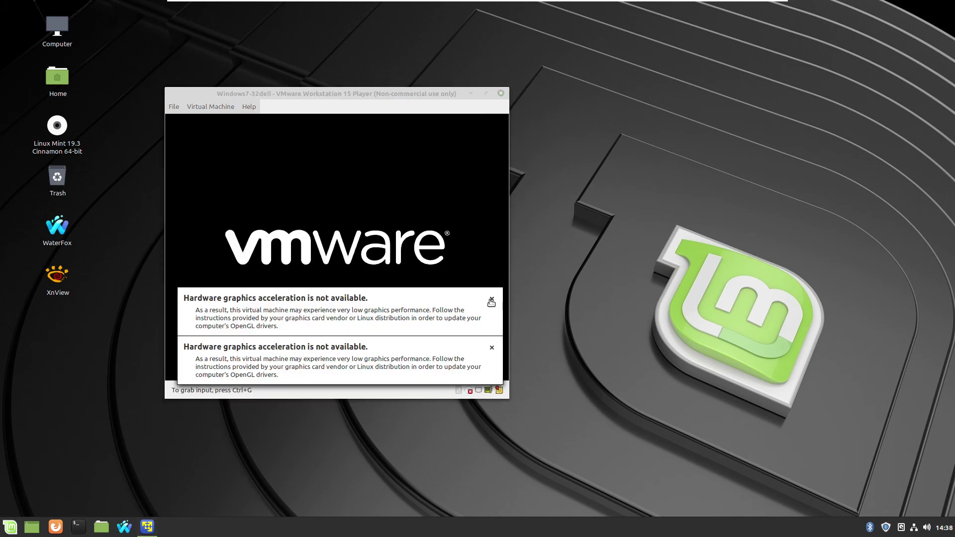
pyautogui.click(492, 299)
pyautogui.click(492, 347)
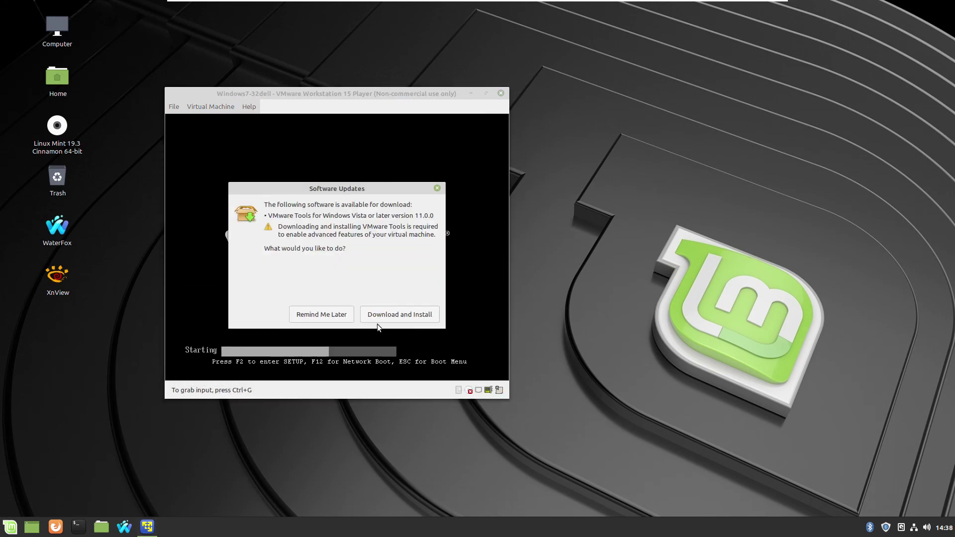
pyautogui.click(330, 316)
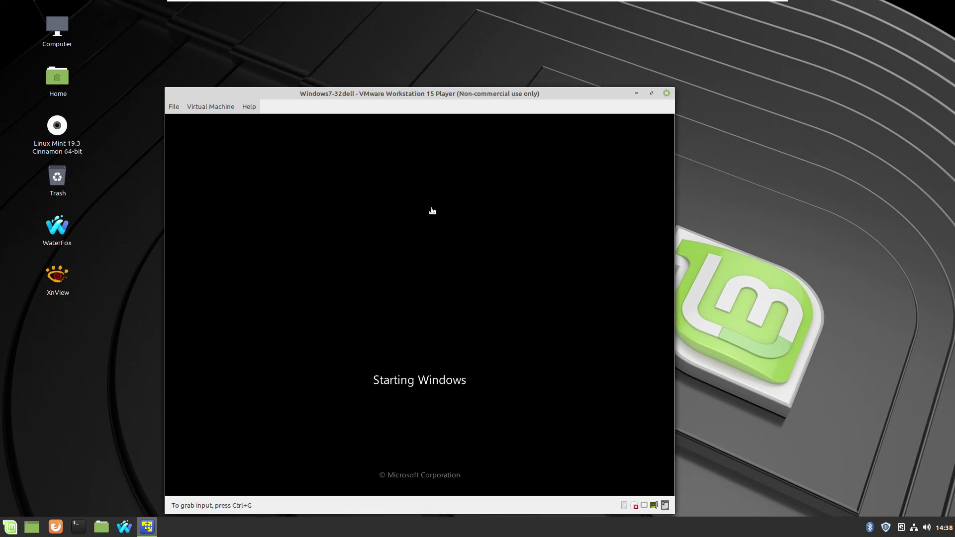
# Step: Shut down the Windows 7 guest using Shut down in its Start menu
pyautogui.moveTo(423, 93); pyautogui.dragTo(364, 27)
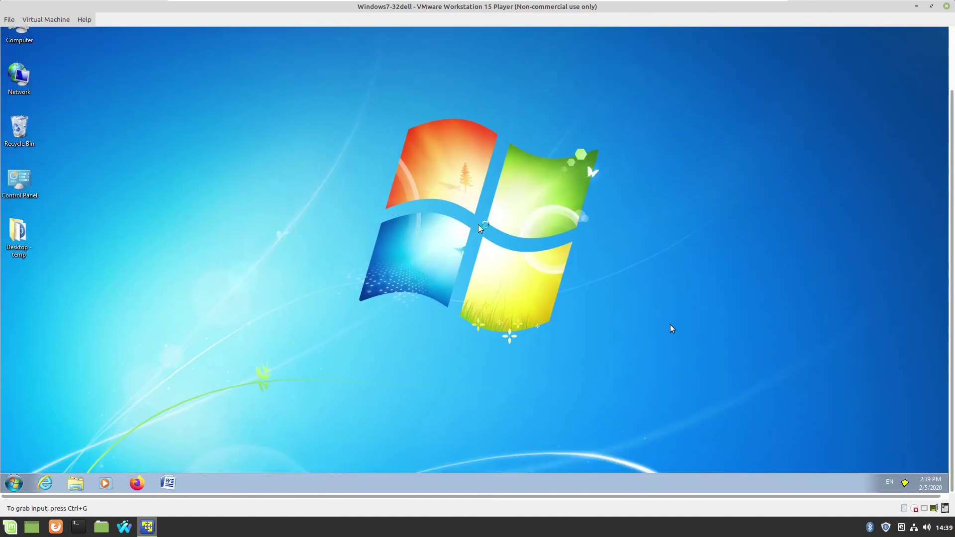
pyautogui.scroll(3, 952, 277)
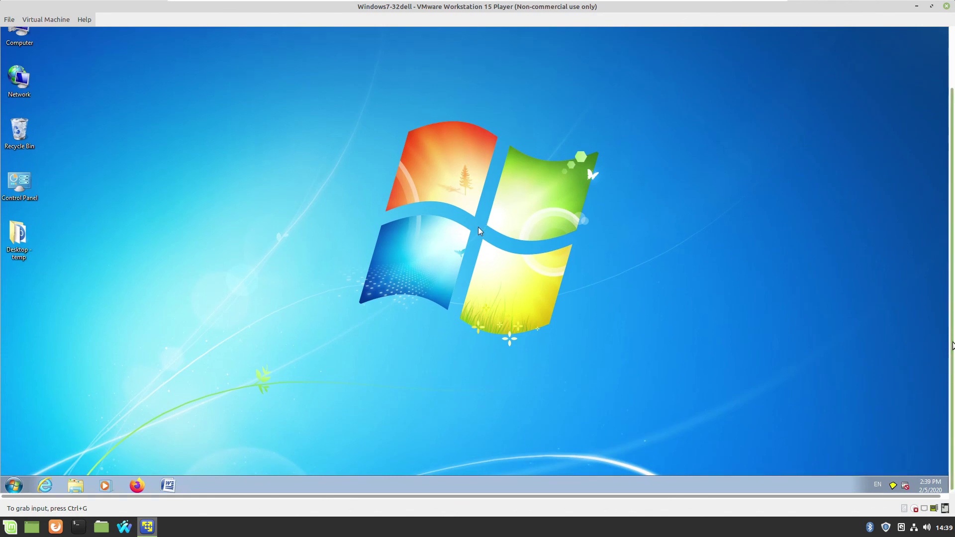
pyautogui.scroll(-3, 953, 276)
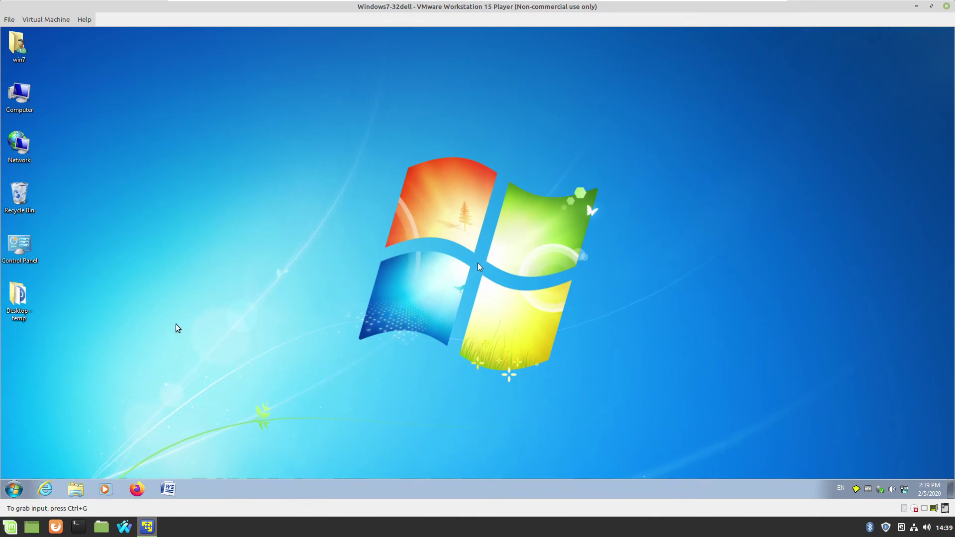
pyautogui.click(440, 165)
pyautogui.click(15, 488)
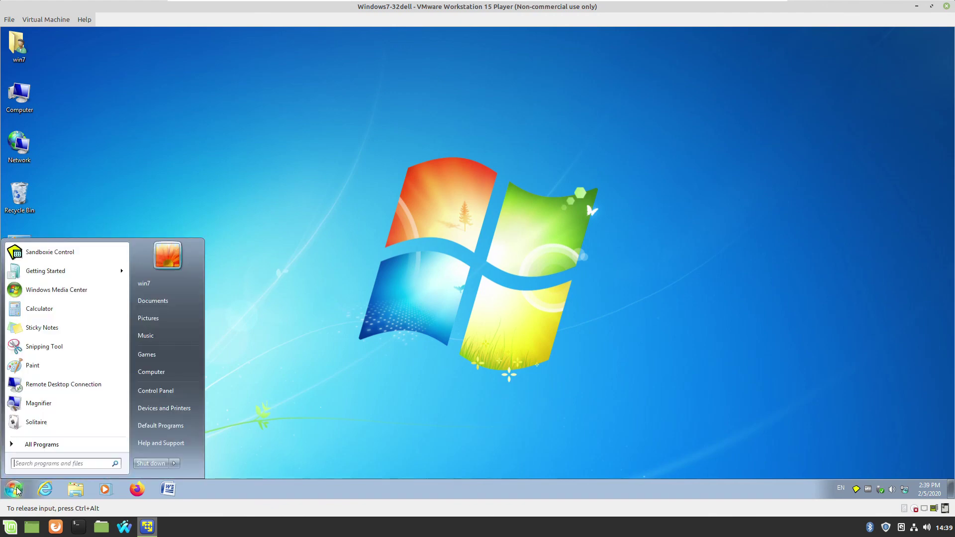
pyautogui.click(152, 464)
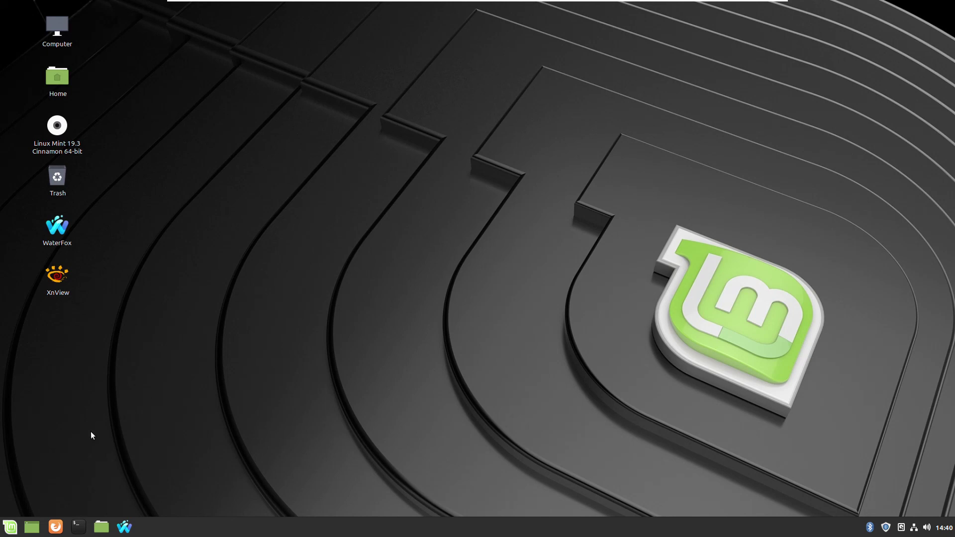
# Step: Choose the Quit power button in the Mint menu to get the shut-down prompt
pyautogui.click(10, 528)
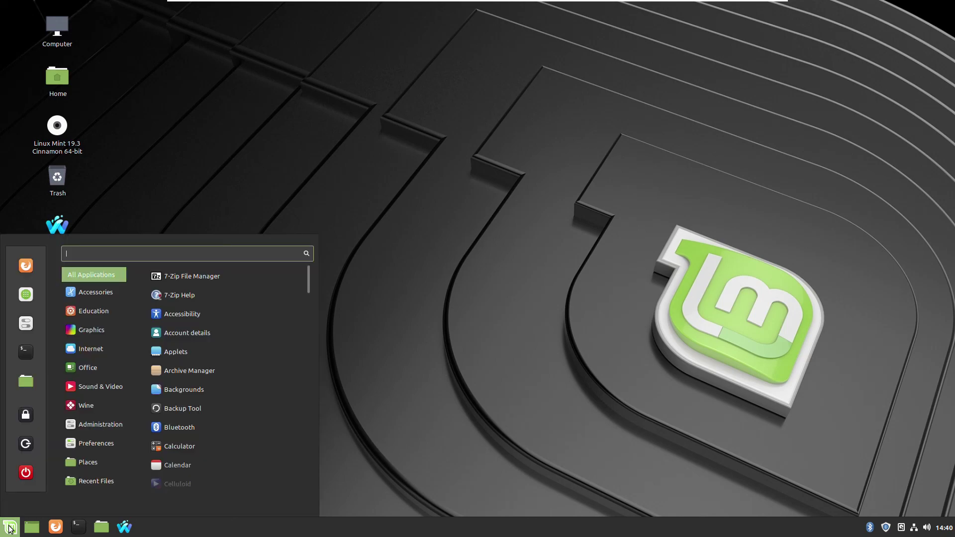
pyautogui.click(26, 472)
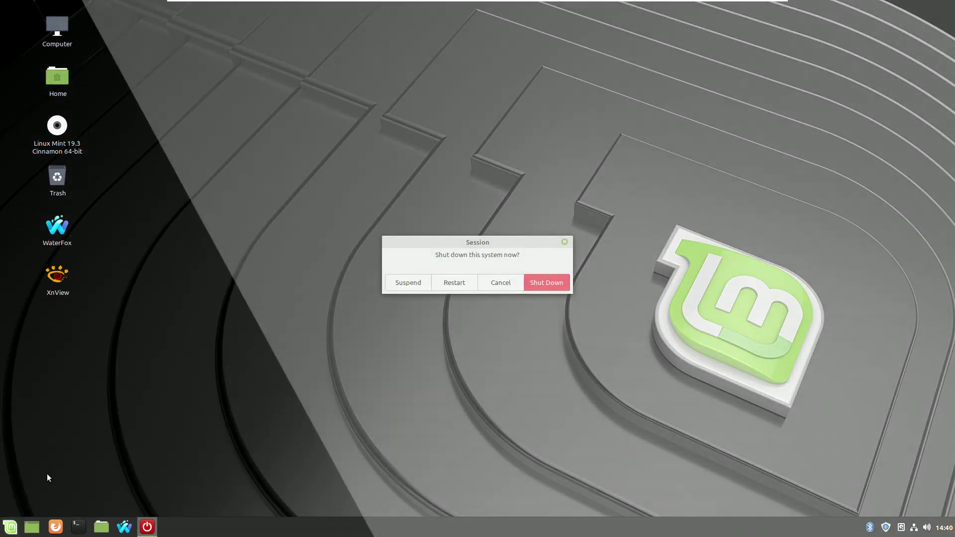